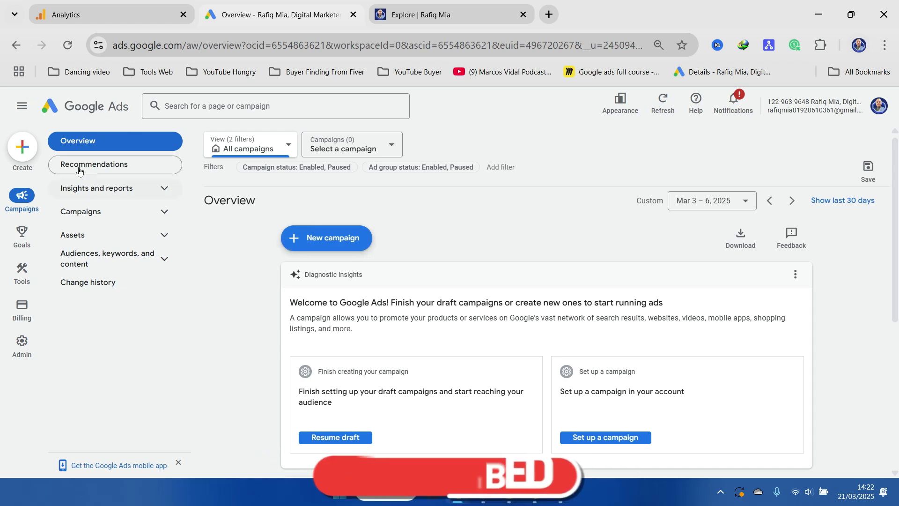
Open the conversions summary under Goals and examine the account's purchase, add-to-cart, contact and page view conversion goals.
mouse_move(28, 235)
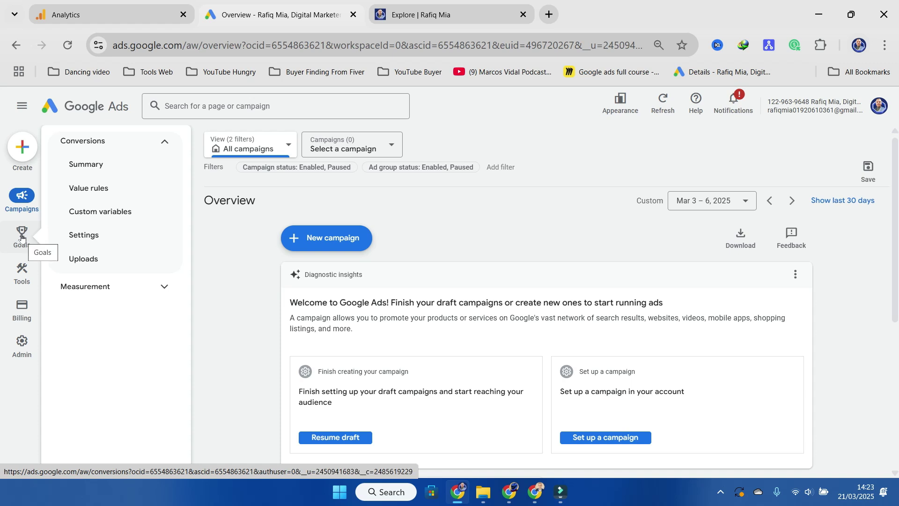
left_click(21, 237)
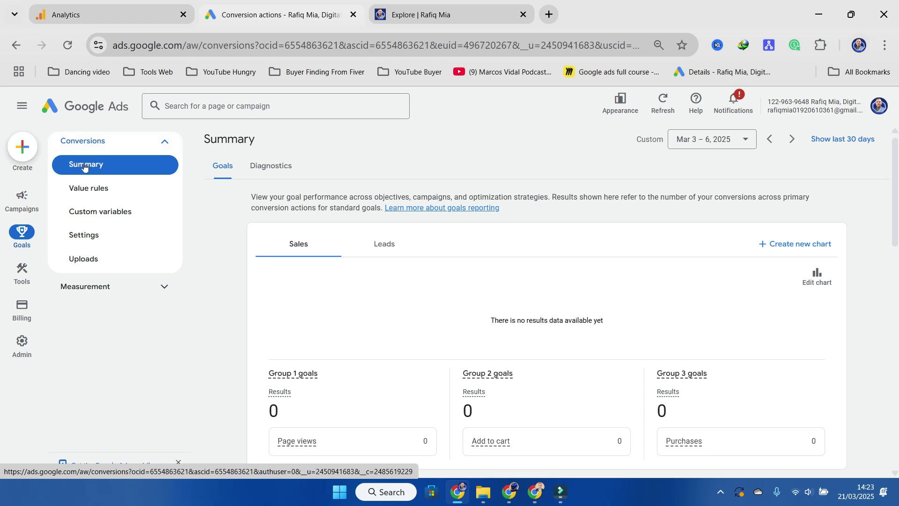
scroll(442, 327, "down", 6)
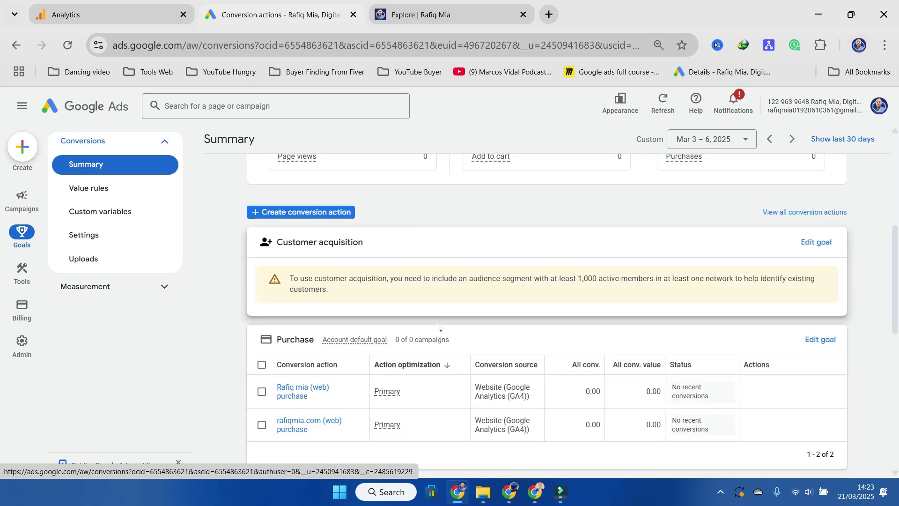
scroll(438, 327, "down", 4)
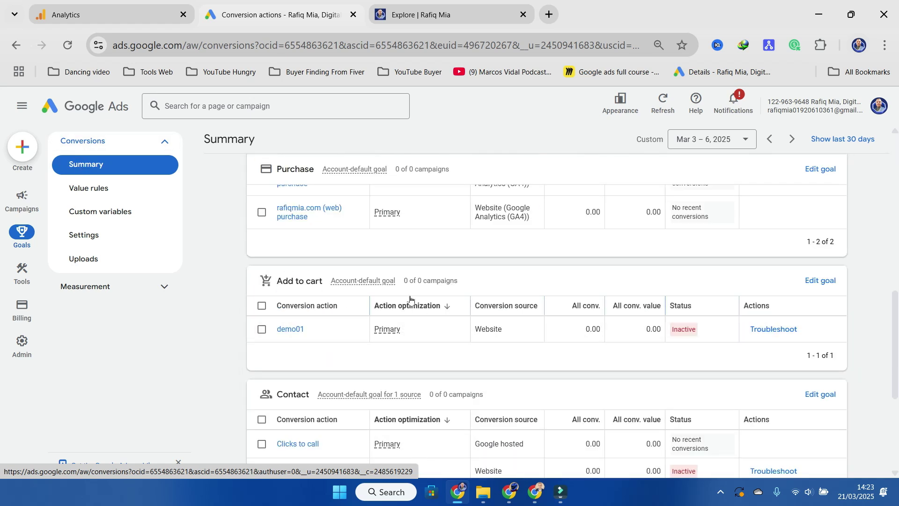
scroll(409, 298, "down", 1)
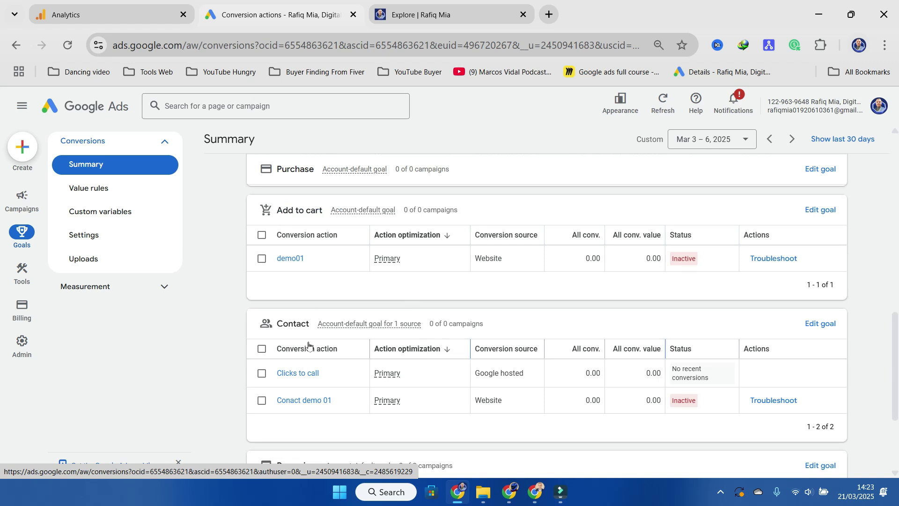
scroll(402, 318, "down", 2)
mouse_move(399, 348)
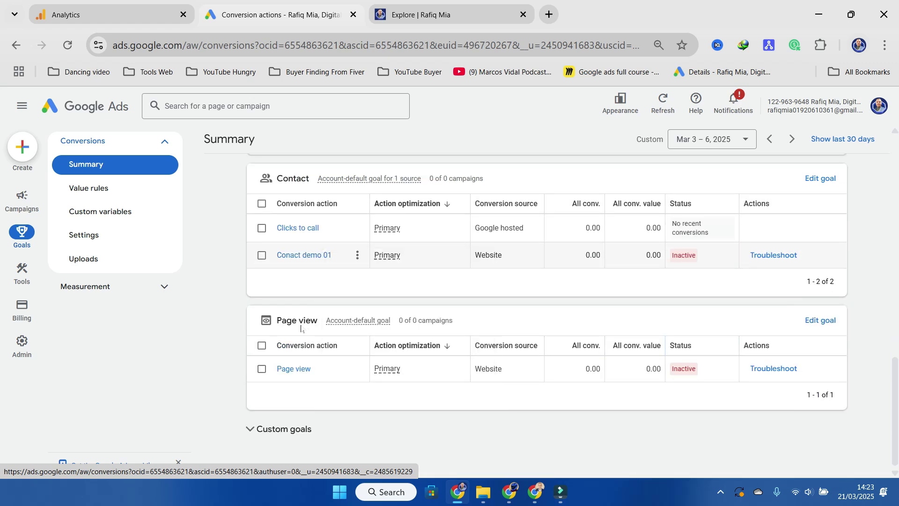
scroll(448, 389, "up", 3)
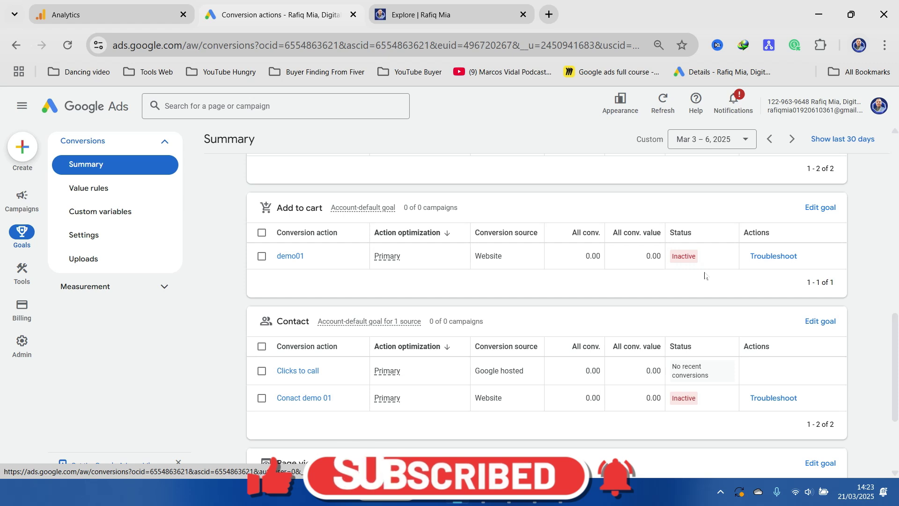
Check the website's Explore page, return to Google Ads and review the conversion source of each listed conversion action.
left_click(447, 19)
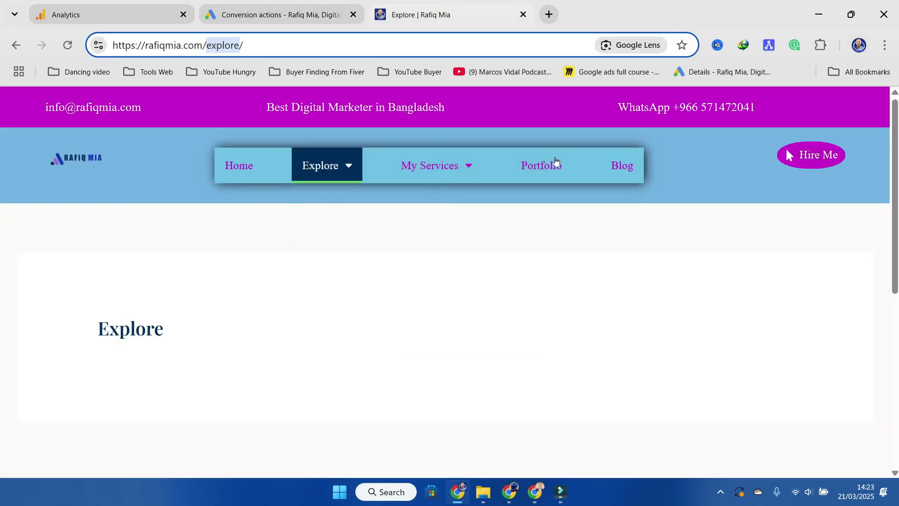
left_click(263, 18)
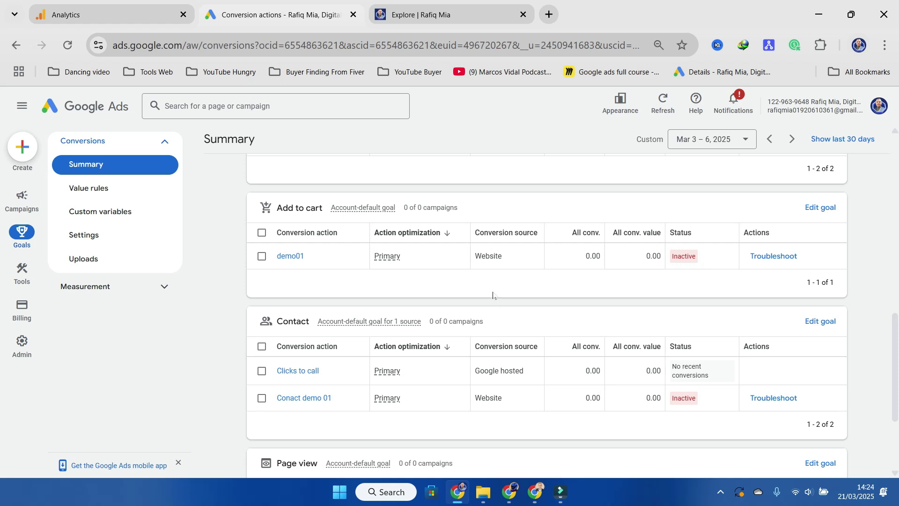
scroll(512, 303, "up", 2)
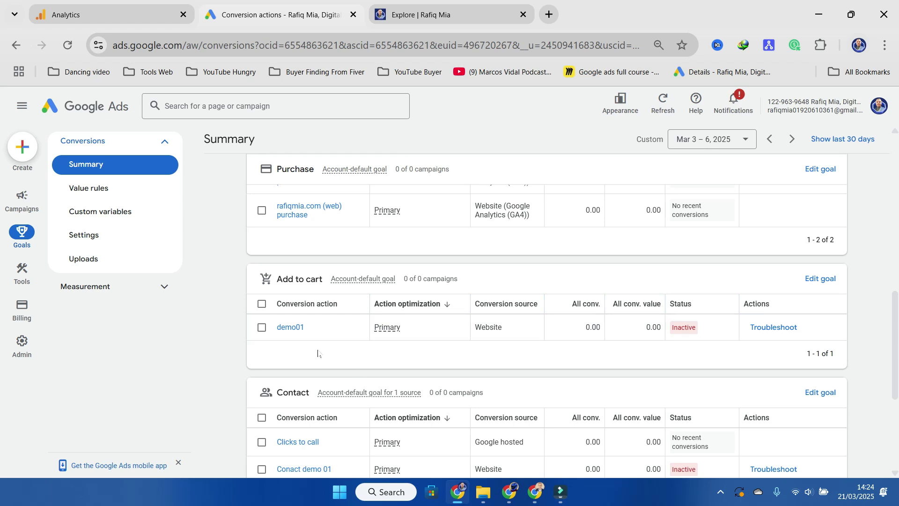
scroll(322, 349, "up", 3)
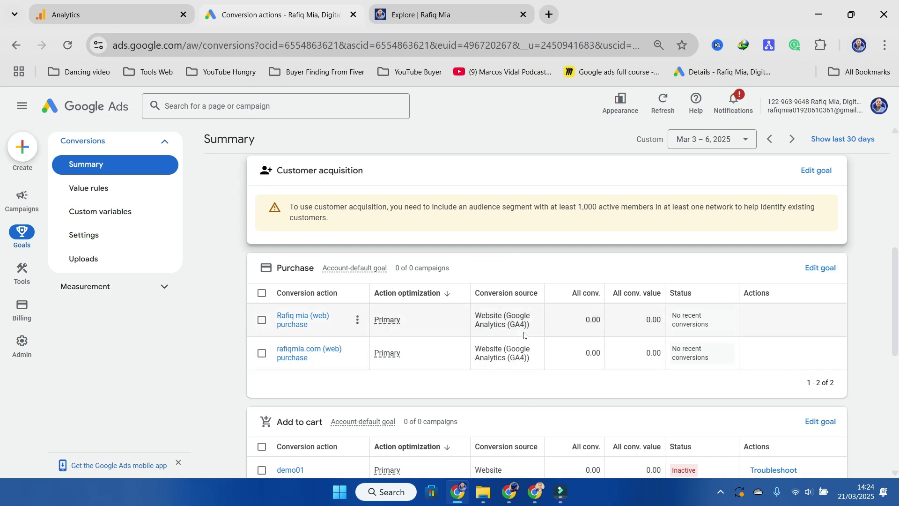
scroll(534, 327, "down", 1)
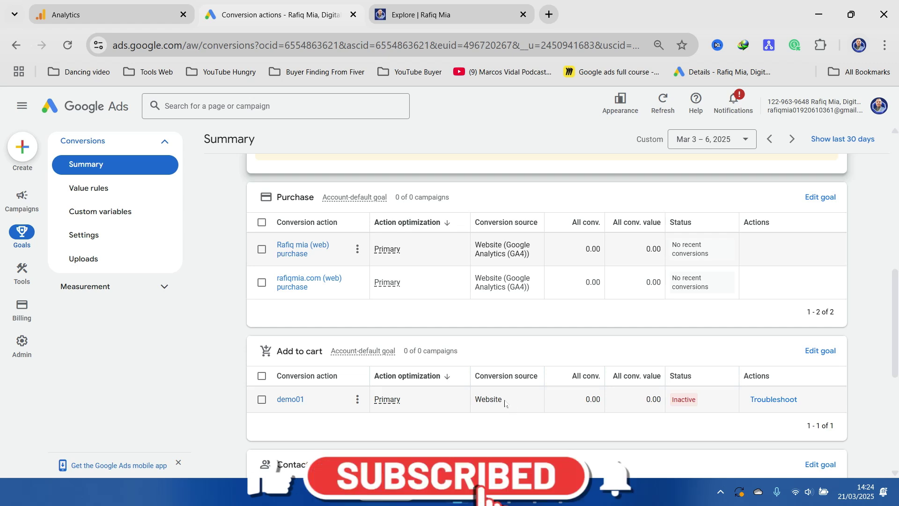
scroll(509, 400, "down", 2)
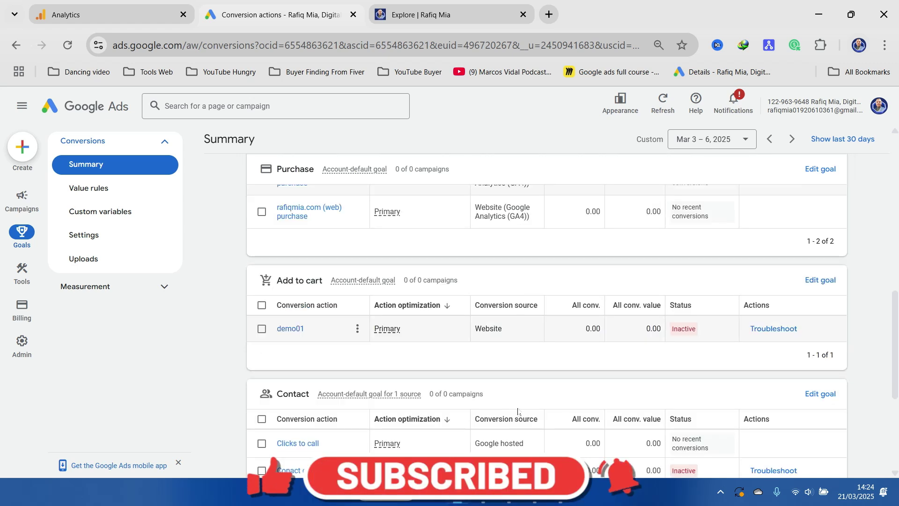
scroll(510, 397, "down", 2)
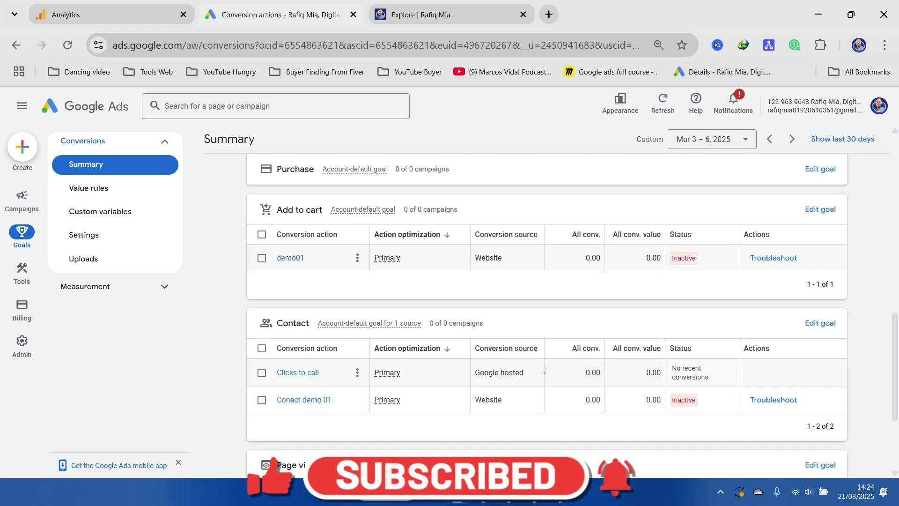
scroll(518, 372, "down", 4)
scroll(517, 373, "up", 8)
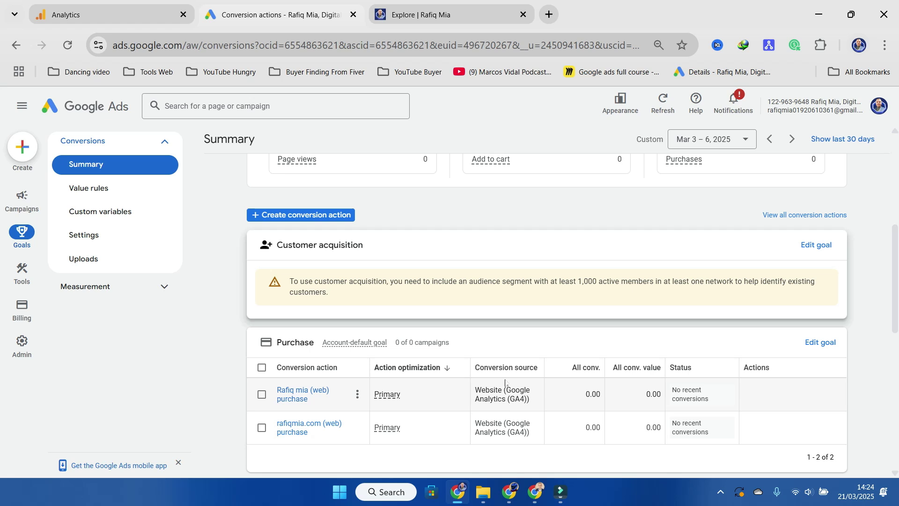
left_click(453, 198)
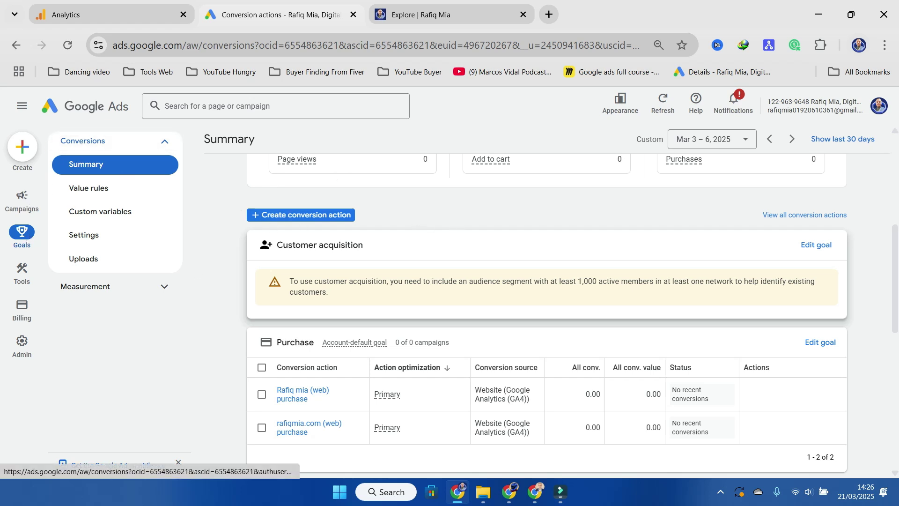
mouse_move(21, 200)
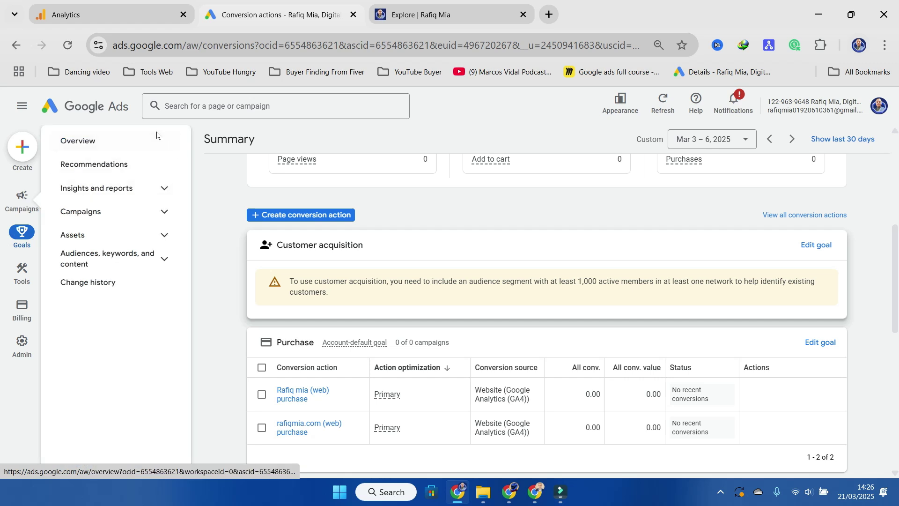
left_click(94, 139)
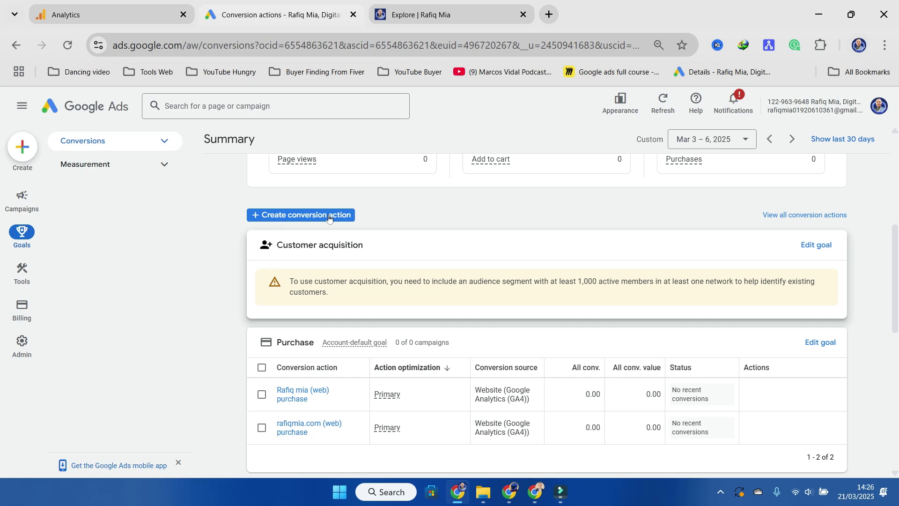
left_click(294, 215)
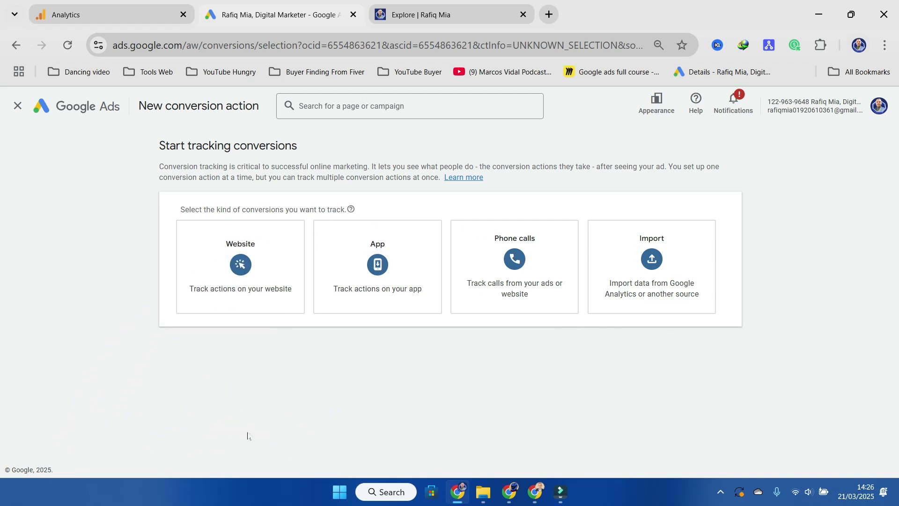
mouse_move(257, 227)
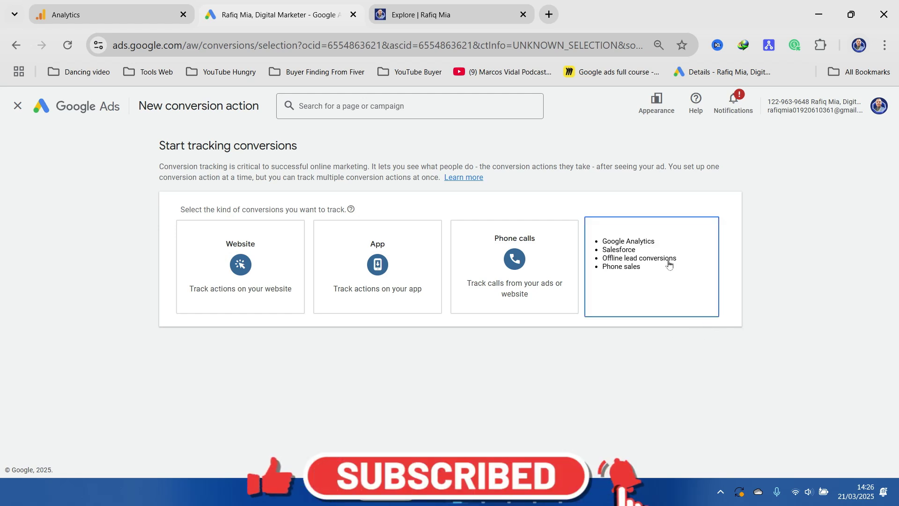
left_click(646, 263)
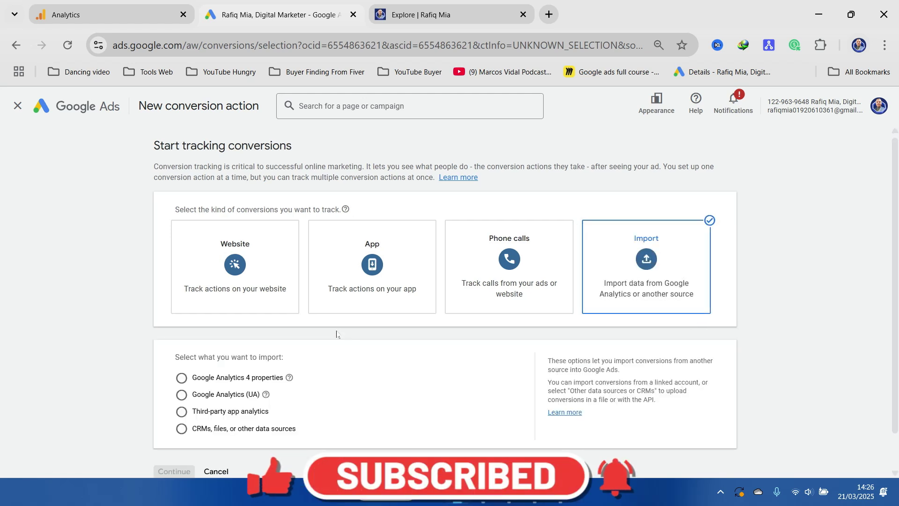
scroll(323, 342, "down", 1)
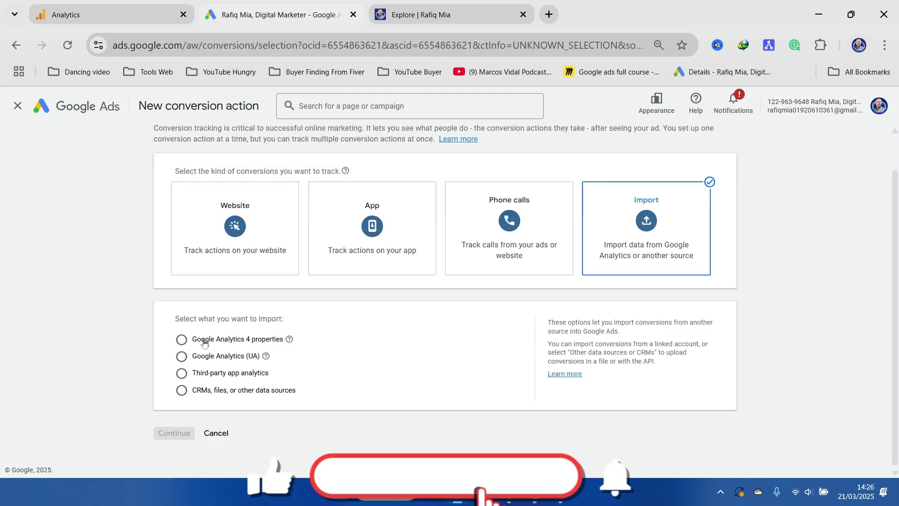
left_click(181, 340)
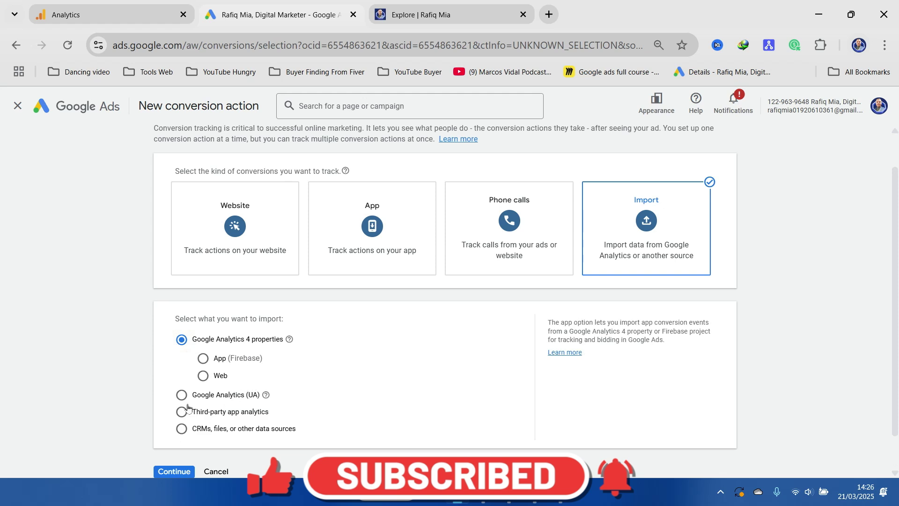
left_click(203, 376)
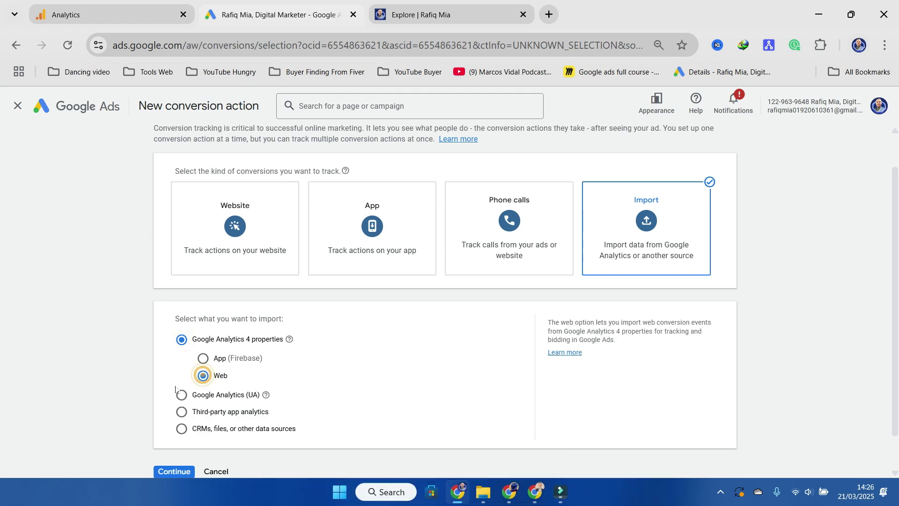
scroll(154, 378, "down", 1)
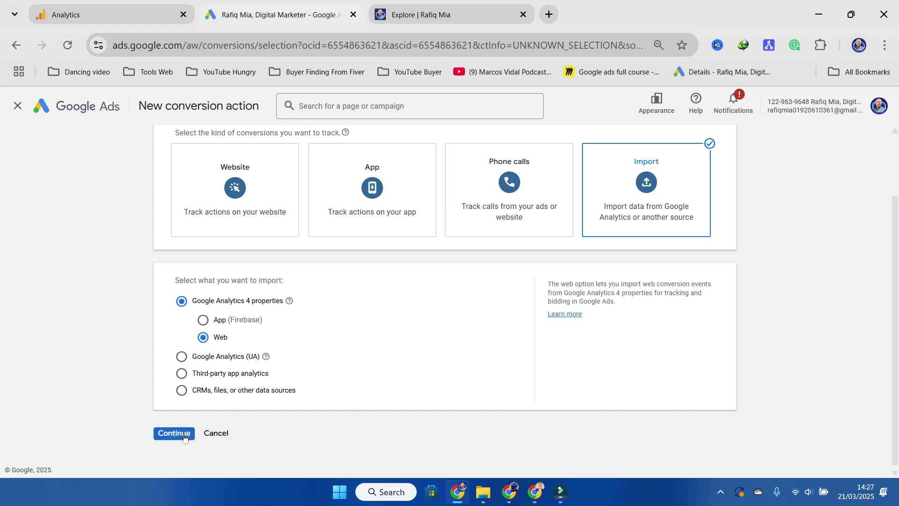
scroll(86, 371, "up", 2)
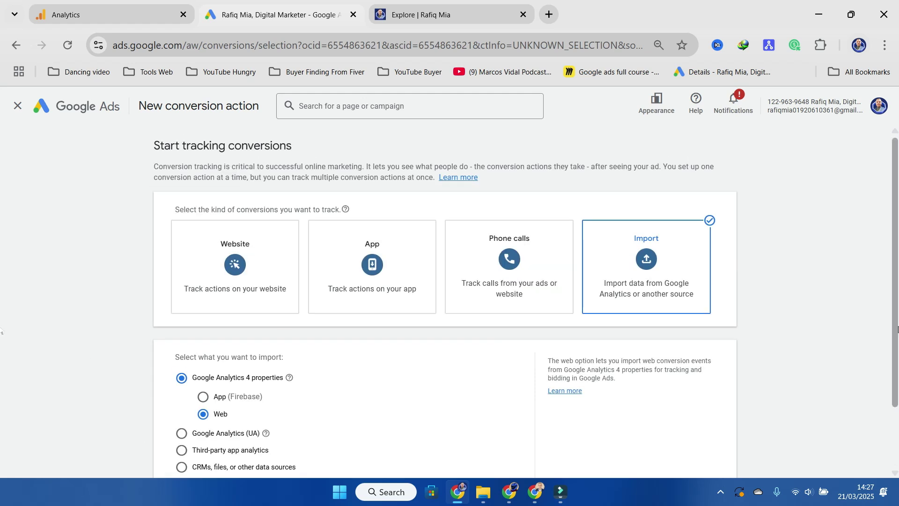
left_click(15, 105)
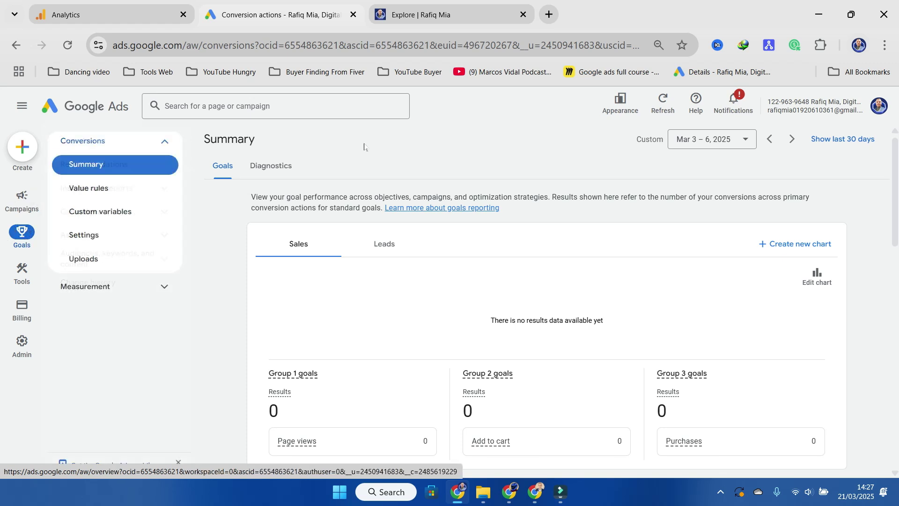
Create a conversion action of the Import kind from Google Analytics 4 properties with the Web option and continue to the event selection.
scroll(368, 279, "down", 3)
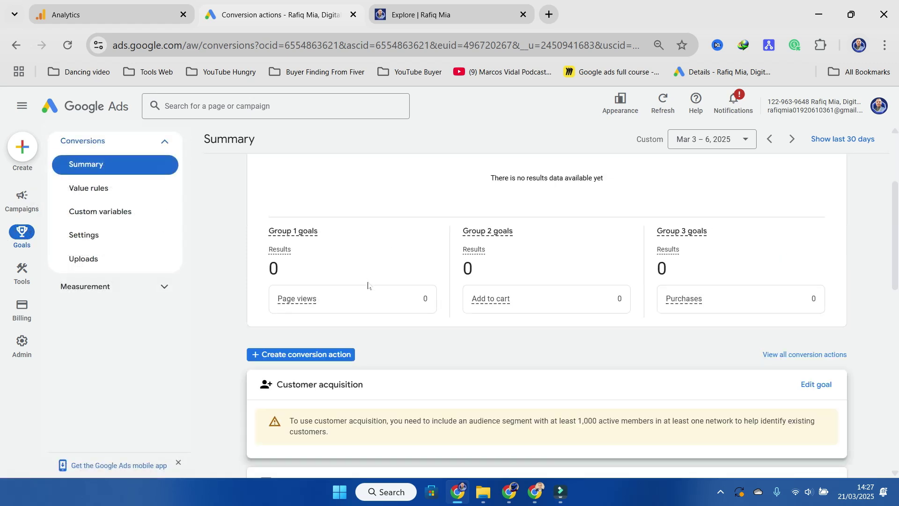
left_click(289, 356)
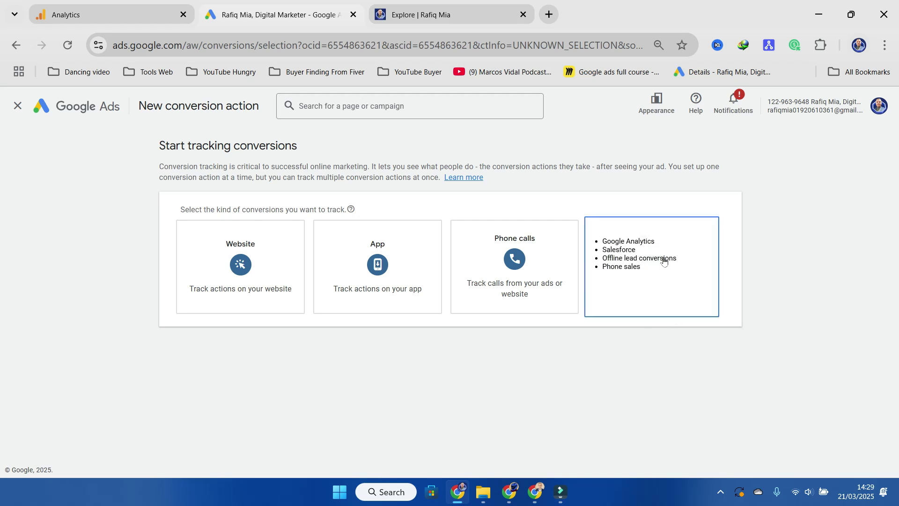
left_click(625, 257)
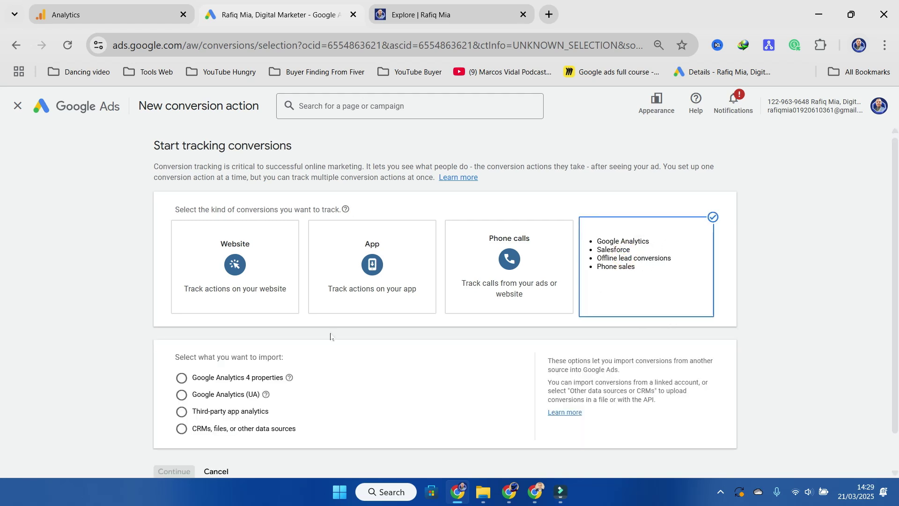
left_click(183, 378)
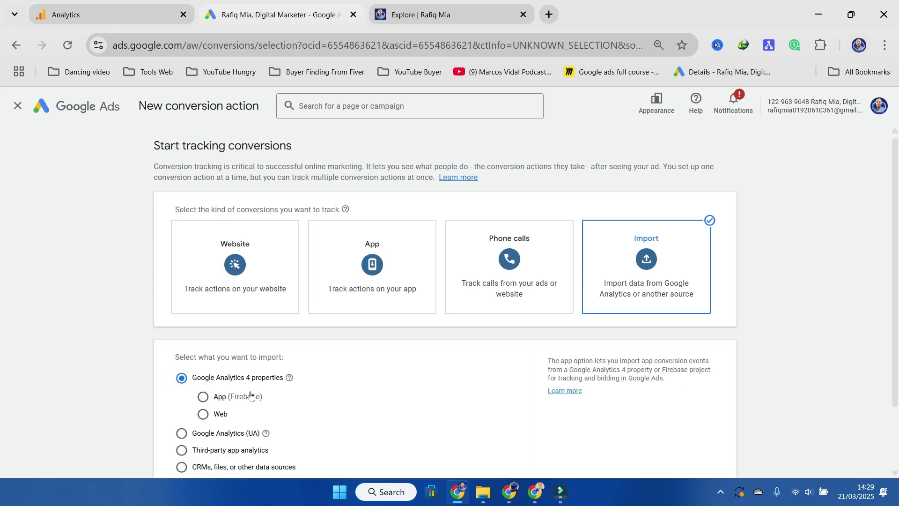
left_click(204, 414)
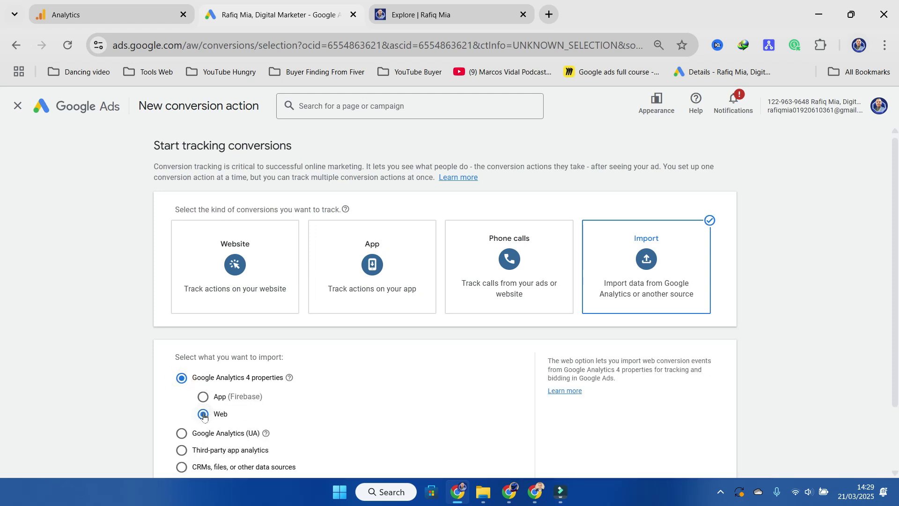
scroll(227, 419, "down", 2)
scroll(227, 418, "down", 1)
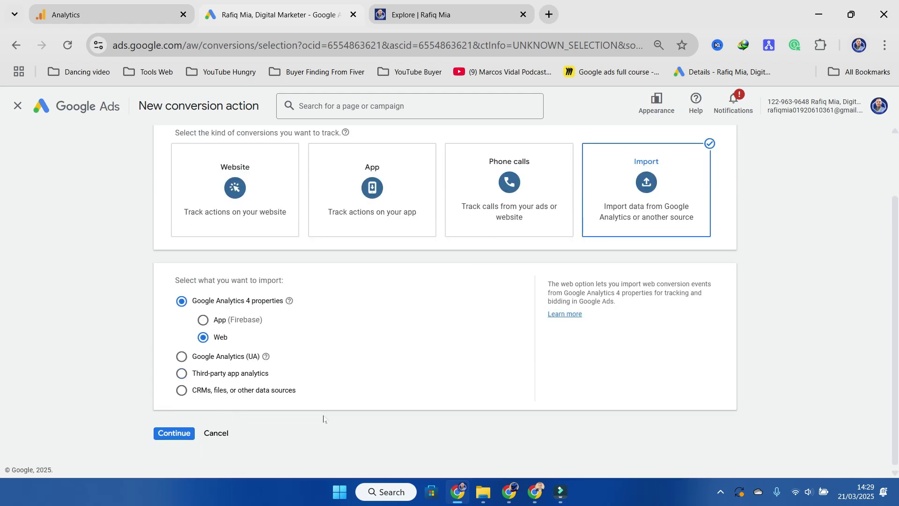
left_click(171, 434)
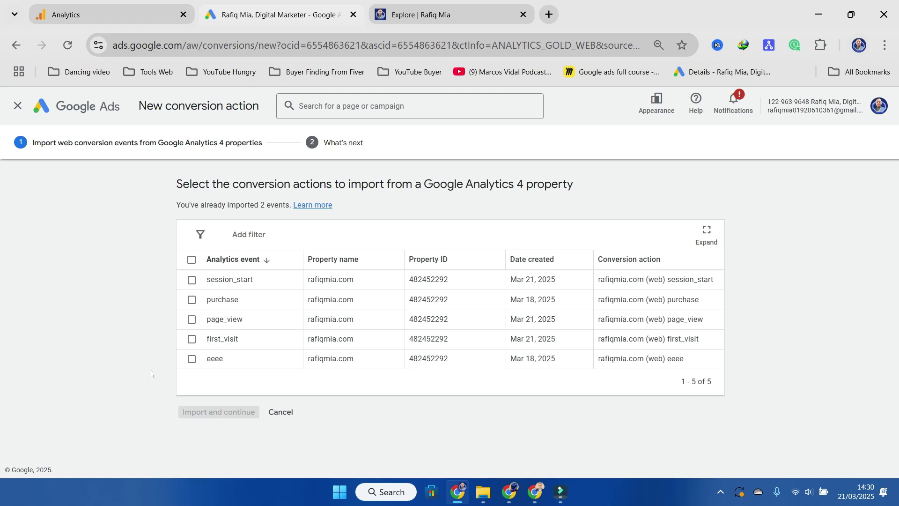
Switch to Google Analytics and open the property's Google Ads links in the admin settings to check the linked account.
left_click(82, 16)
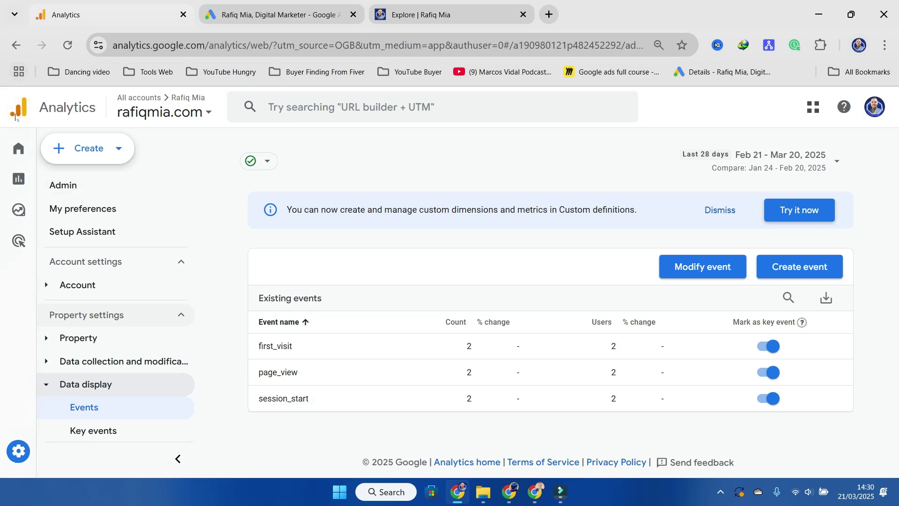
left_click(23, 150)
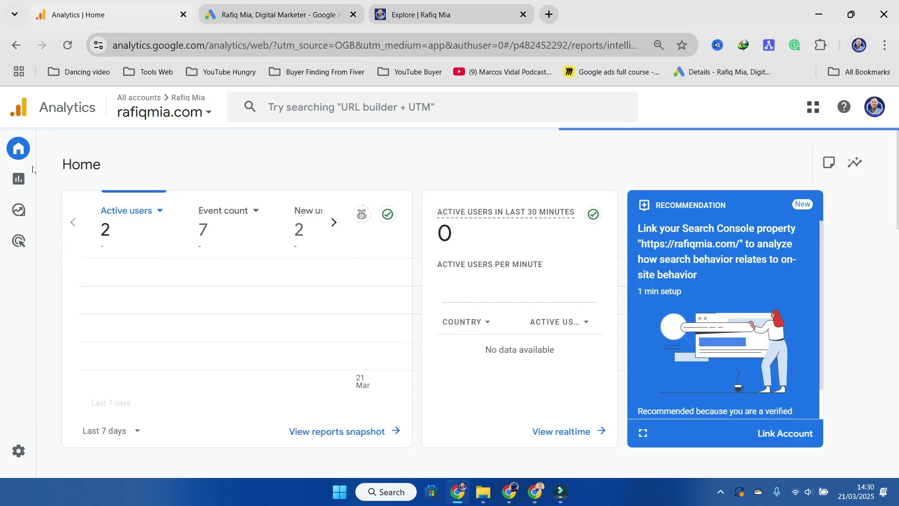
mouse_move(119, 151)
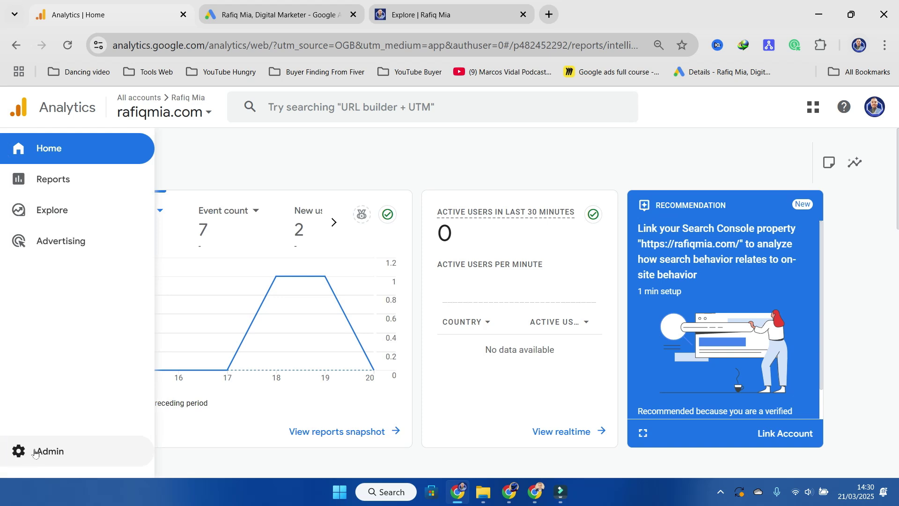
left_click(18, 451)
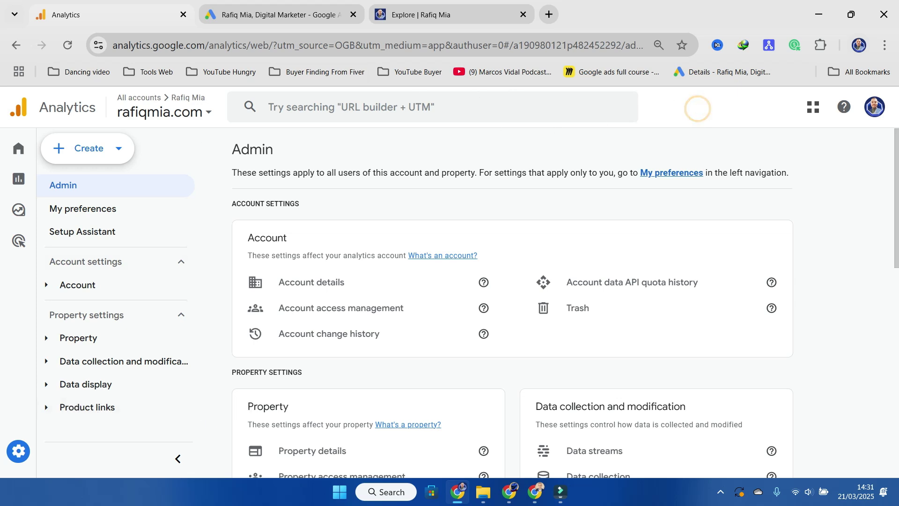
left_click(18, 149)
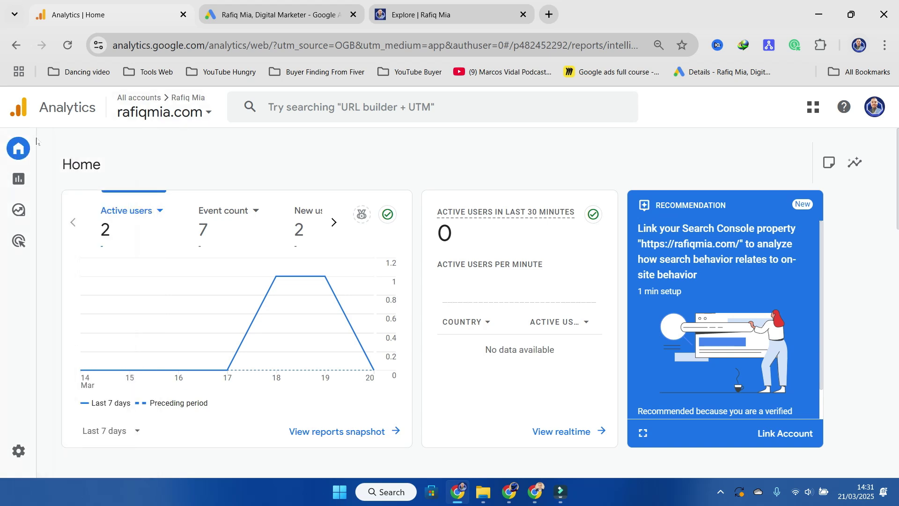
mouse_move(43, 148)
left_click(22, 452)
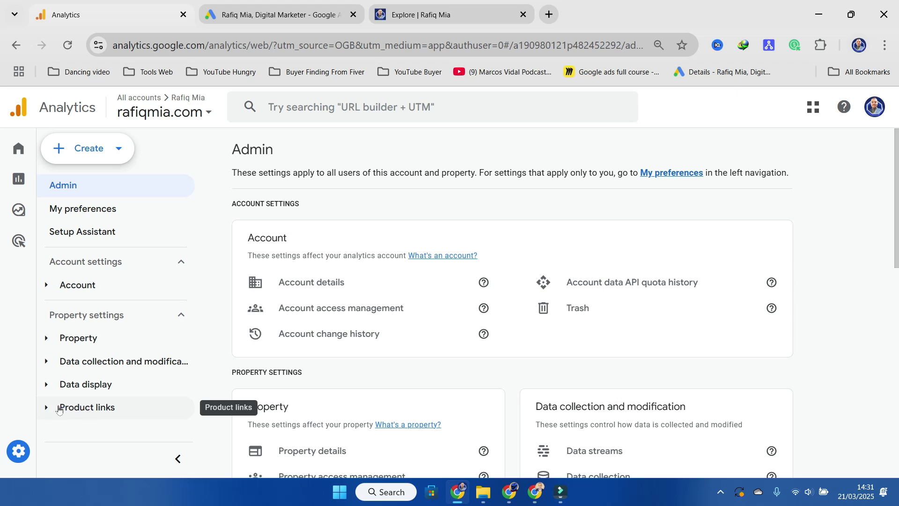
left_click(59, 409)
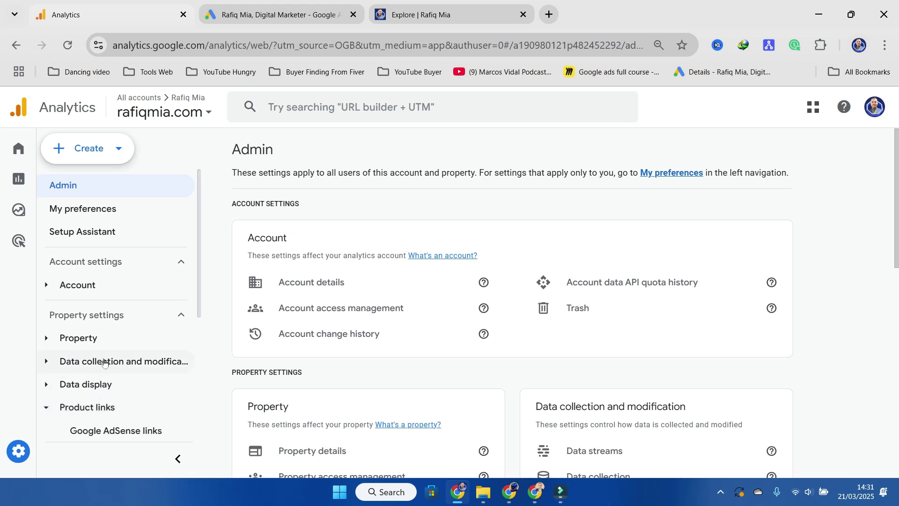
scroll(168, 377, "down", 3)
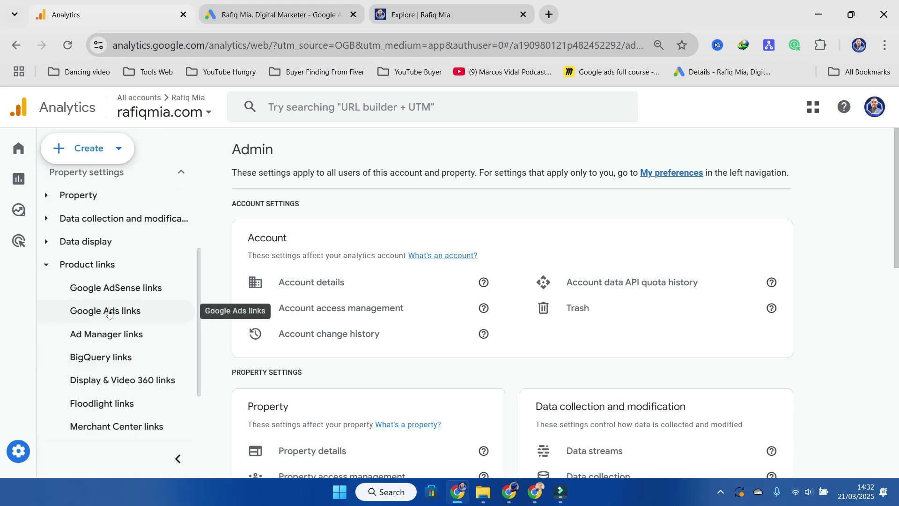
left_click(86, 310)
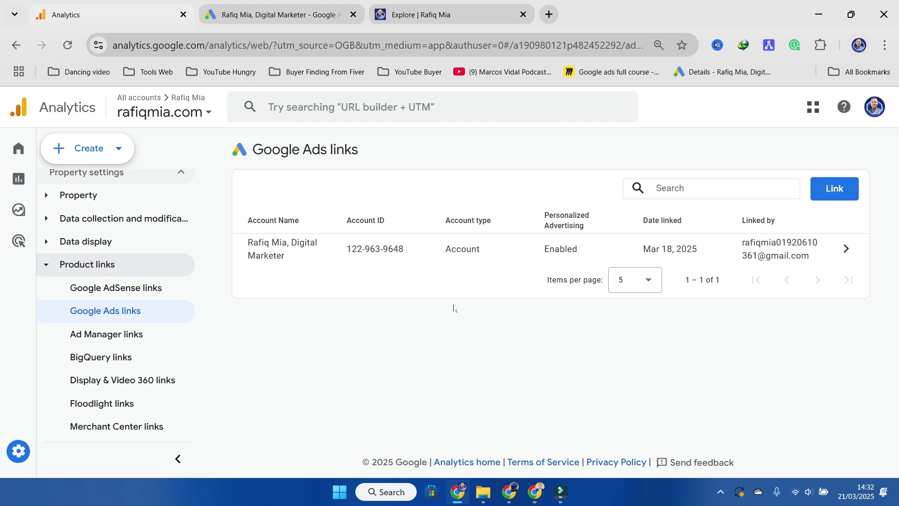
Start a new Google Ads link, review the Ads accounts available for linking and leave the setup without choosing one.
left_click(849, 191)
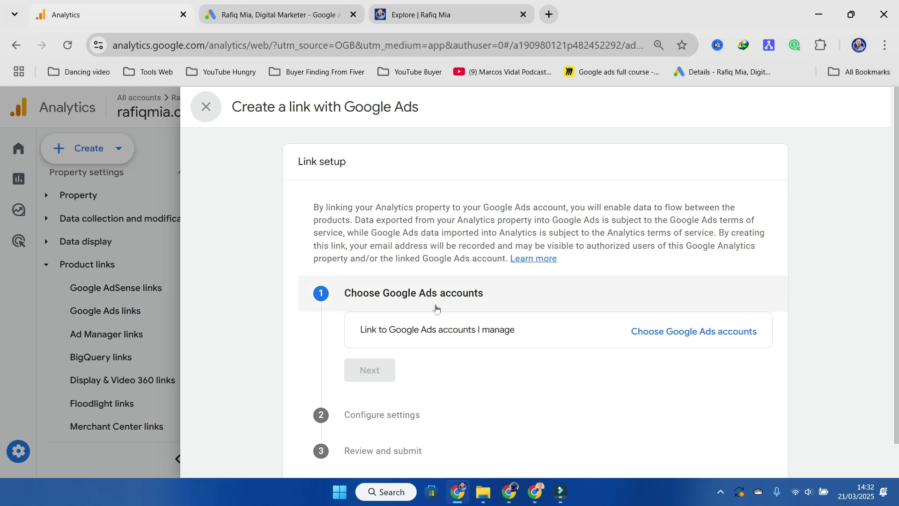
left_click(690, 331)
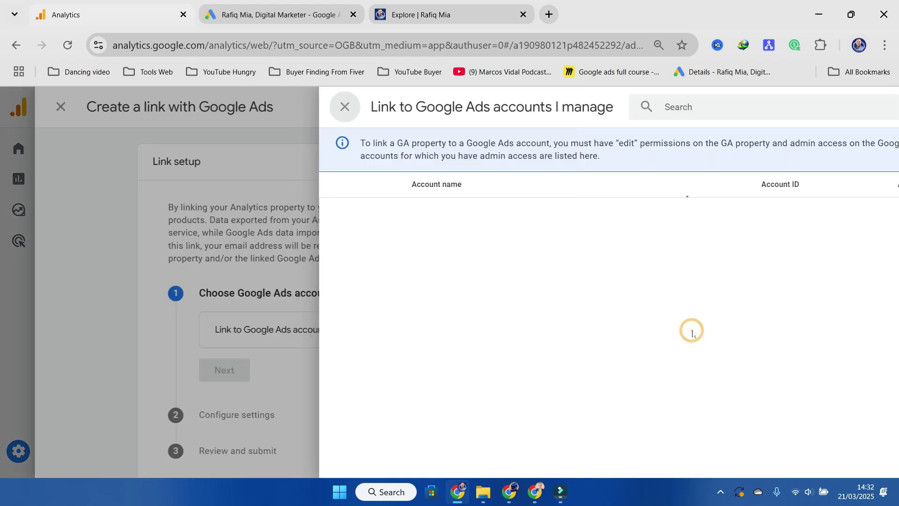
scroll(403, 244, "down", 1)
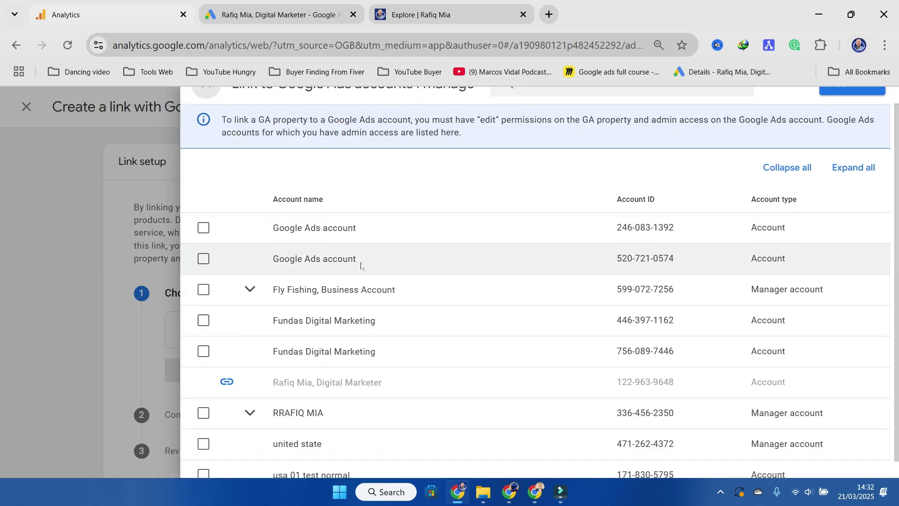
scroll(303, 364, "up", 1)
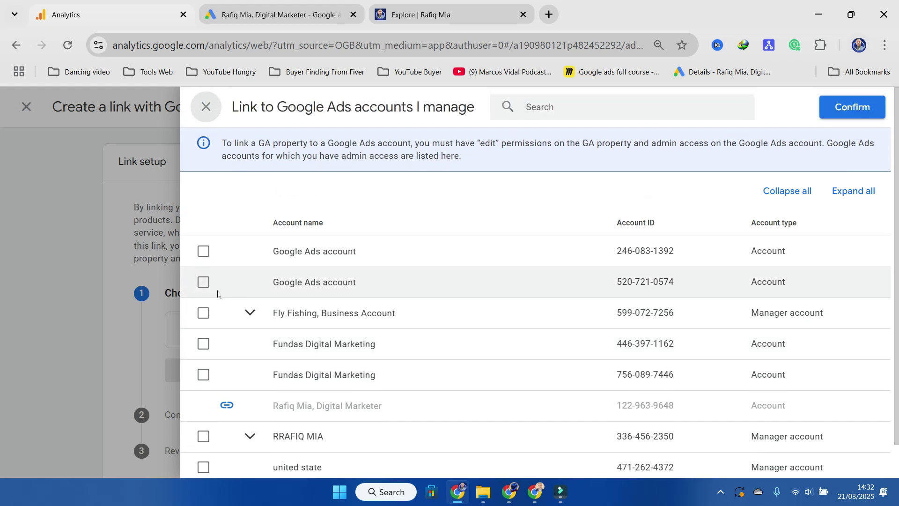
left_click(853, 107)
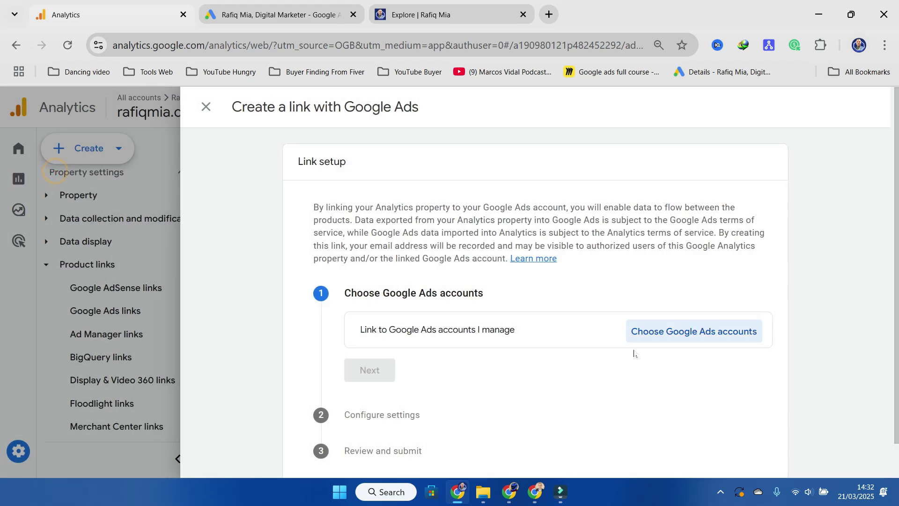
scroll(531, 324, "down", 1)
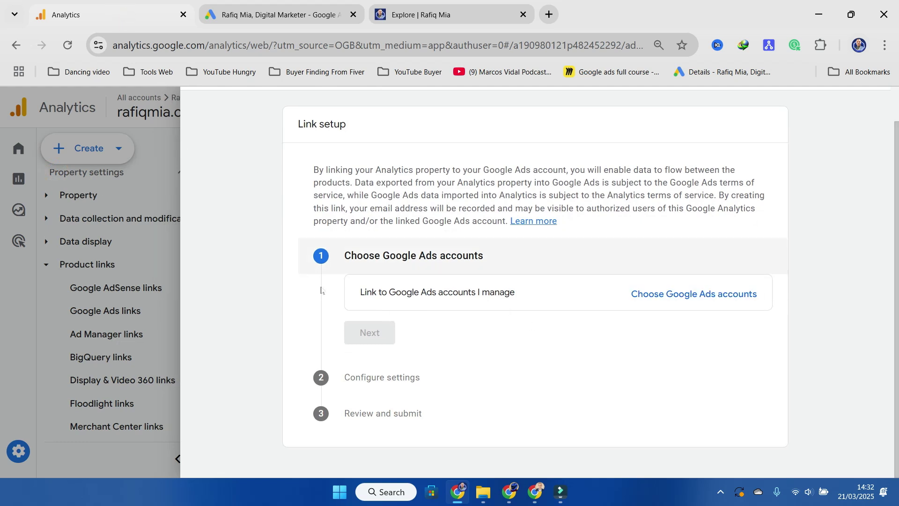
scroll(323, 334, "up", 1)
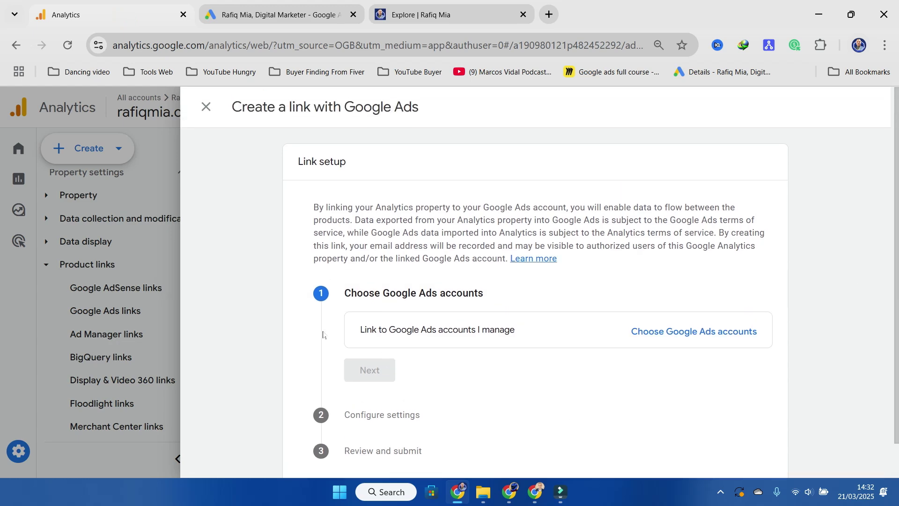
left_click(165, 169)
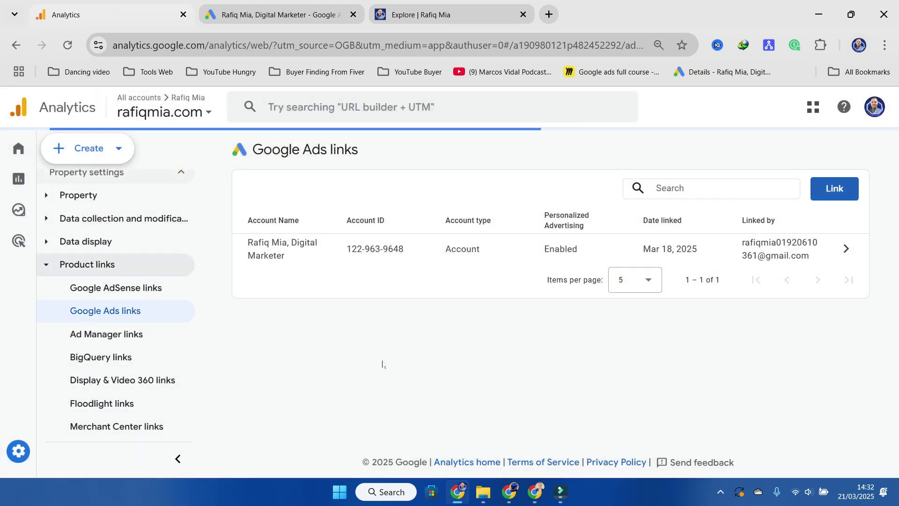
Compare the importable events in Google Ads with the key events listed in the Analytics property's data display settings.
left_click(276, 15)
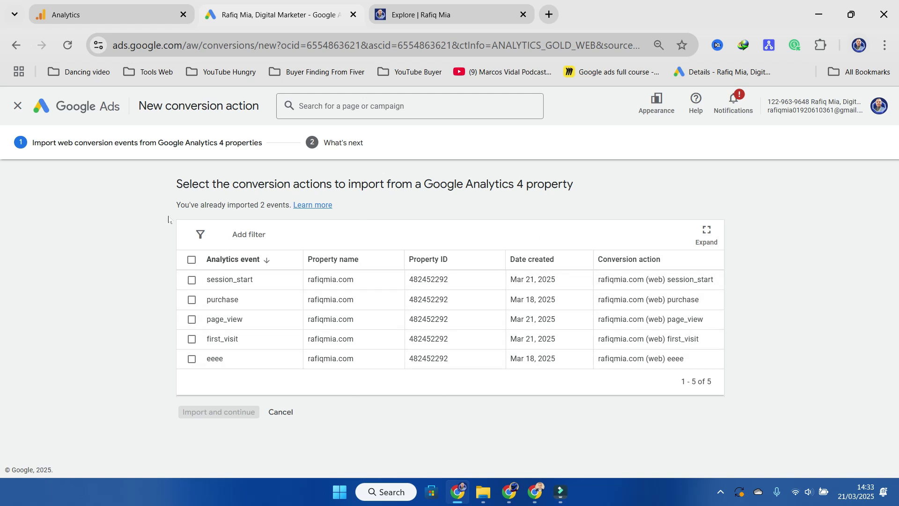
left_click(87, 15)
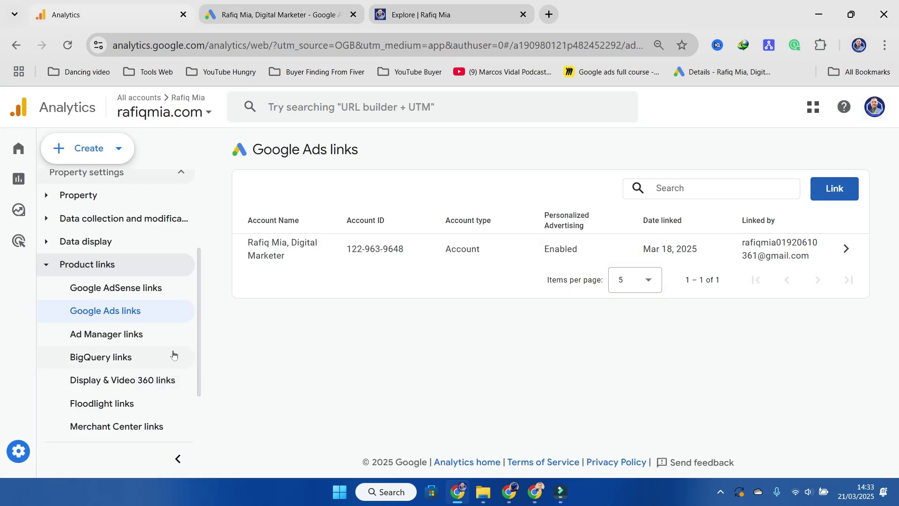
scroll(131, 363, "up", 2)
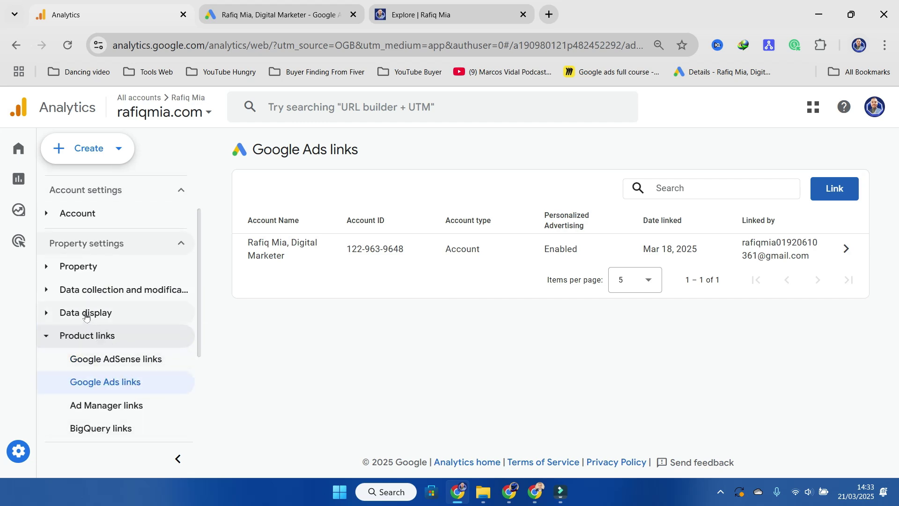
left_click(287, 7)
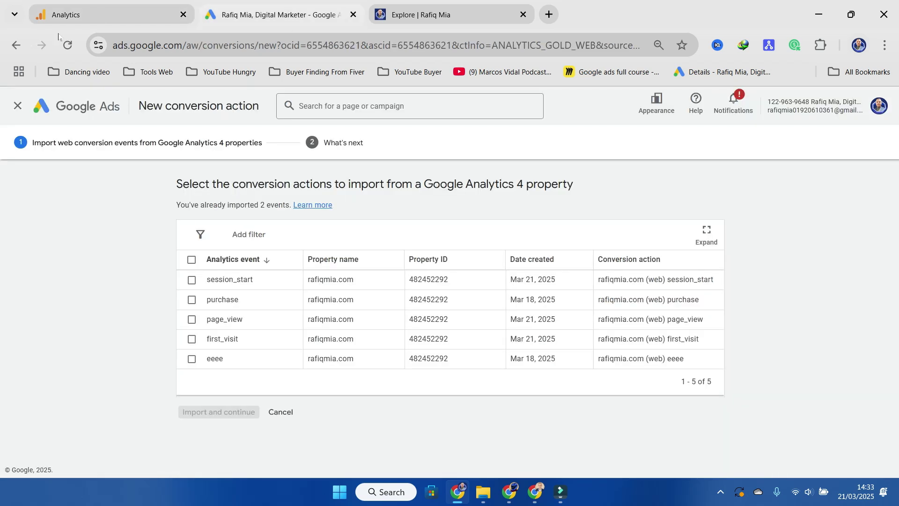
left_click(63, 15)
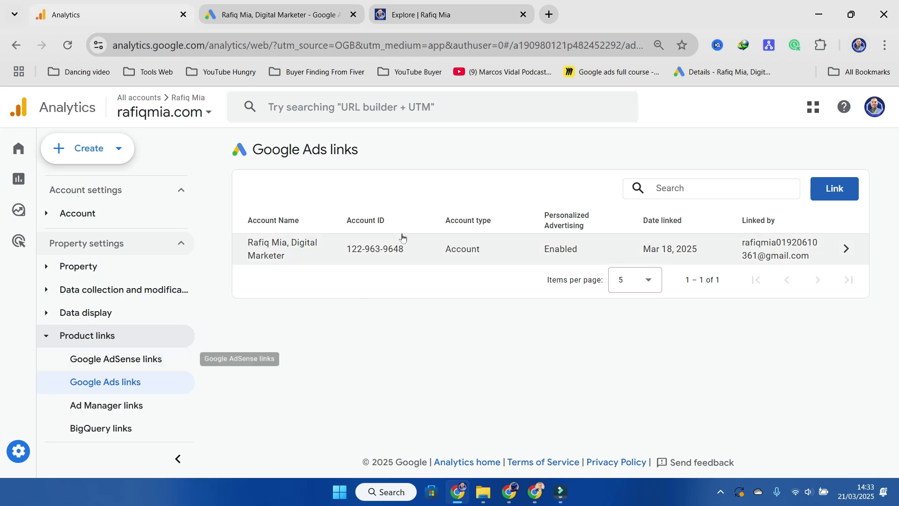
left_click(74, 314)
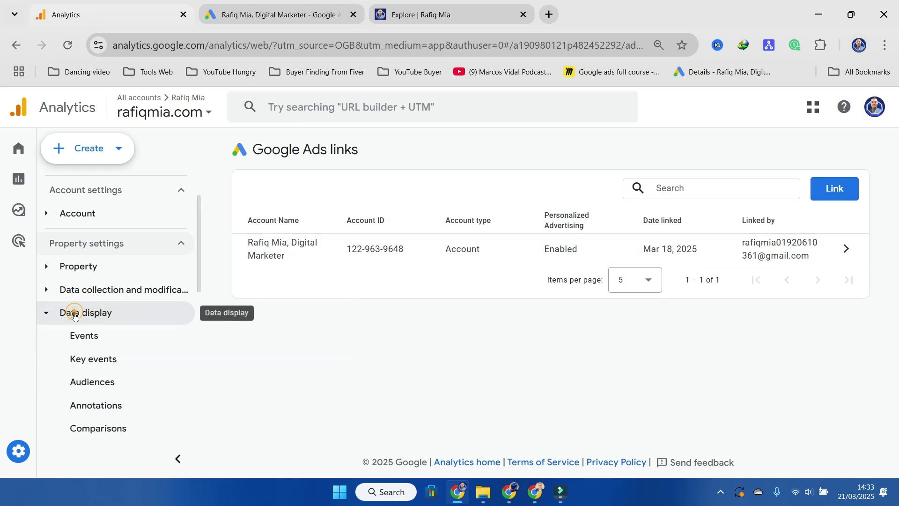
left_click(87, 337)
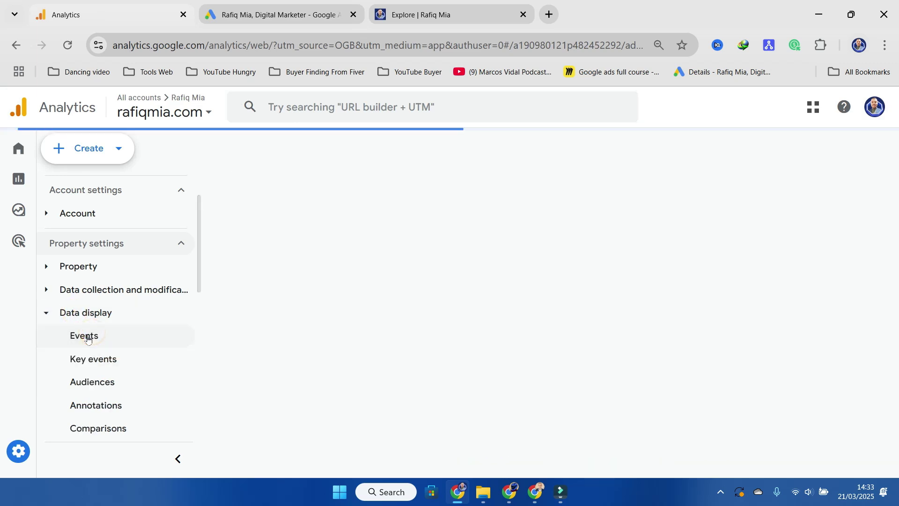
left_click(79, 359)
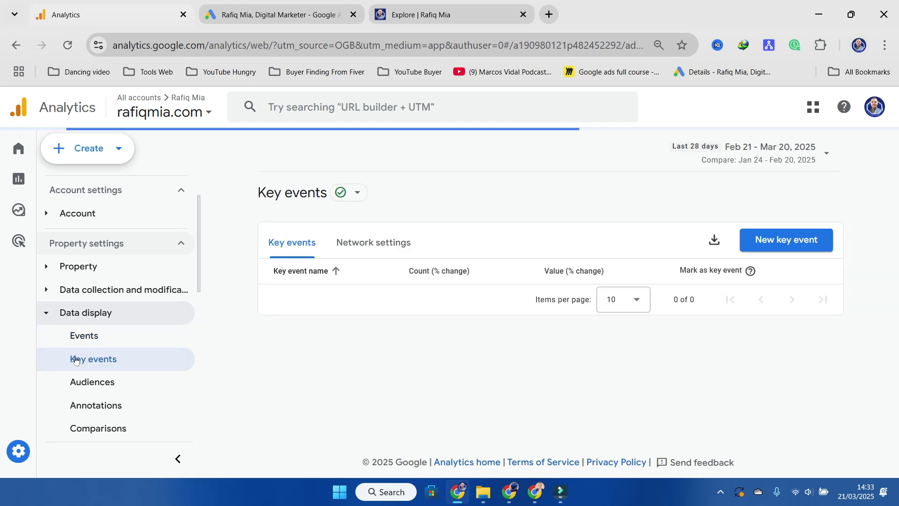
scroll(552, 380, "down", 1)
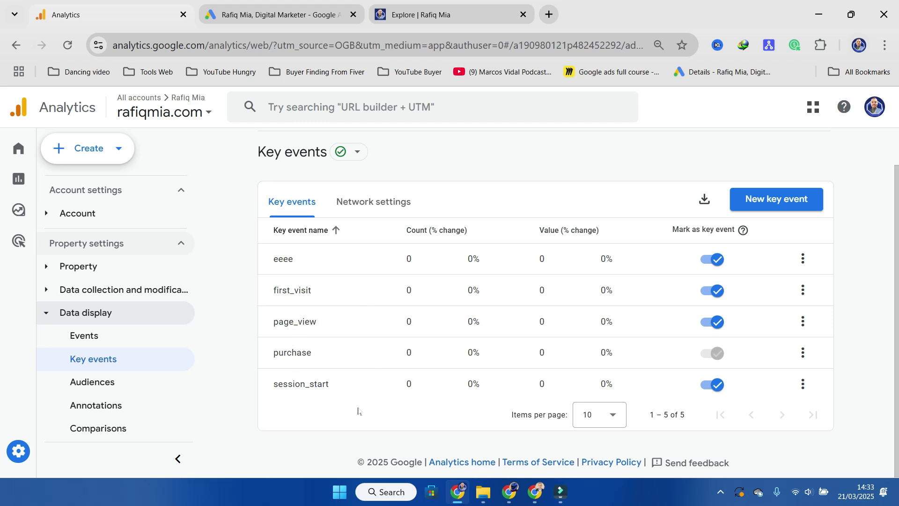
scroll(563, 407, "up", 1)
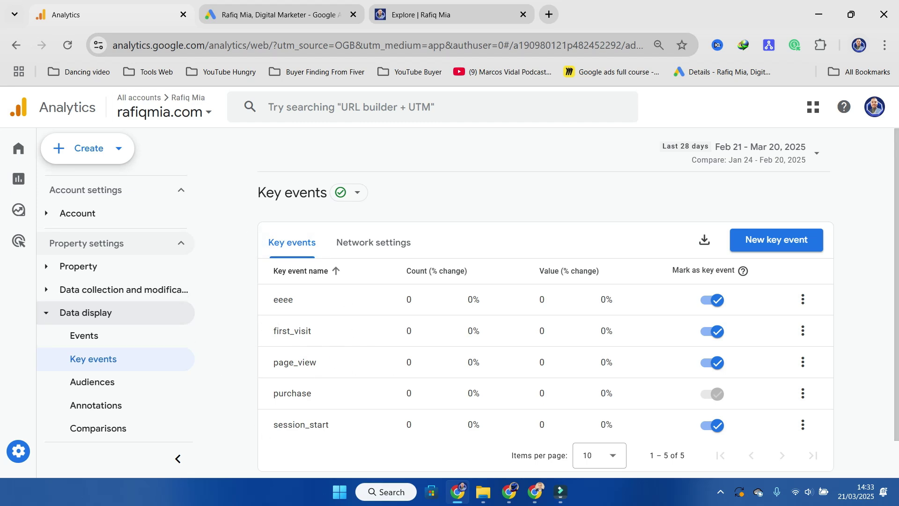
Return to Google Ads, import the session_start event as a conversion action and finish the import.
left_click(279, 14)
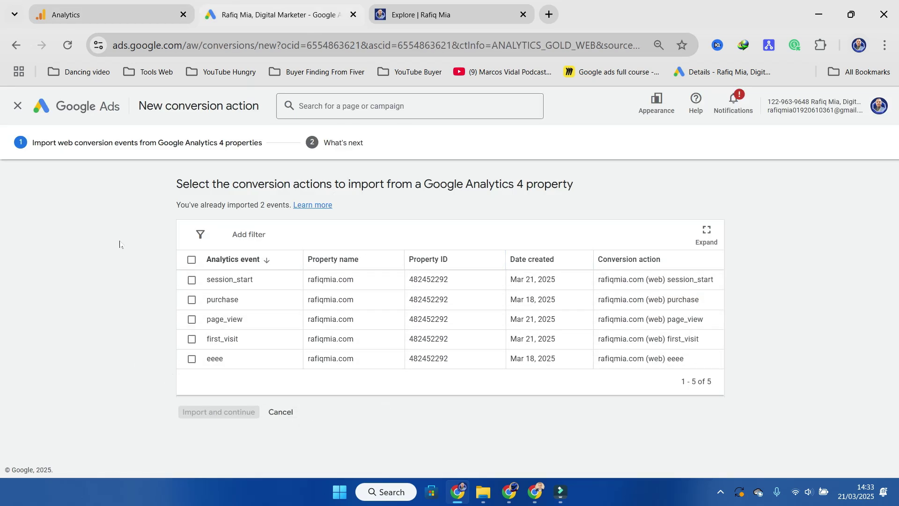
left_click(192, 280)
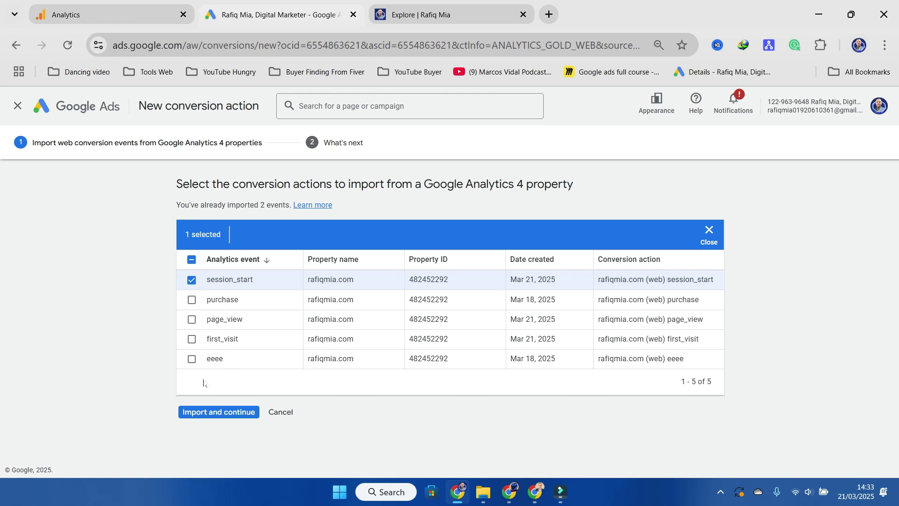
left_click(219, 412)
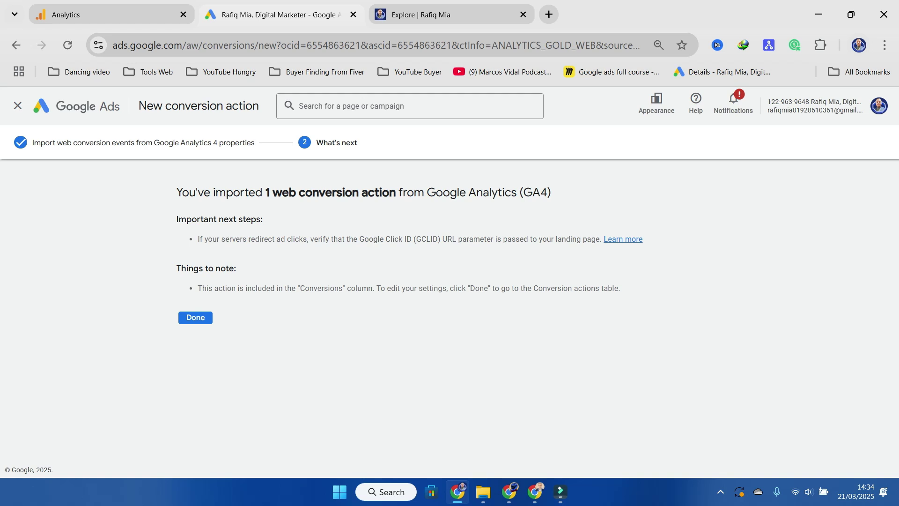
left_click(199, 321)
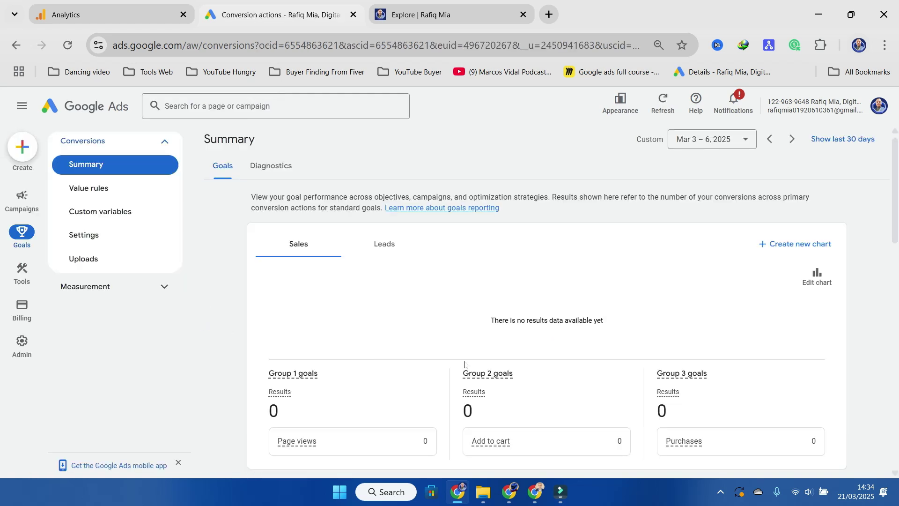
Examine the purchase, add-to-cart, contact and page view goals in the conversions summary for the imported session_start action.
scroll(361, 329, "down", 5)
scroll(485, 323, "down", 2)
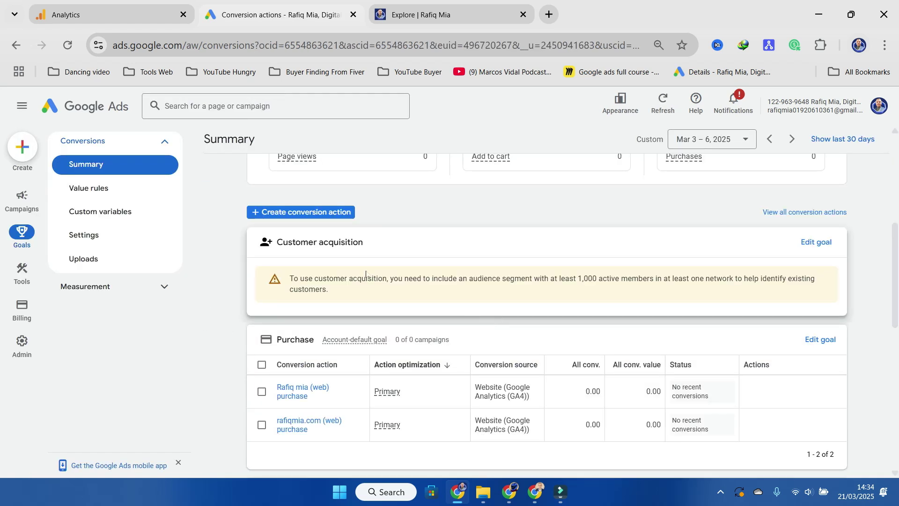
scroll(412, 353, "down", 2)
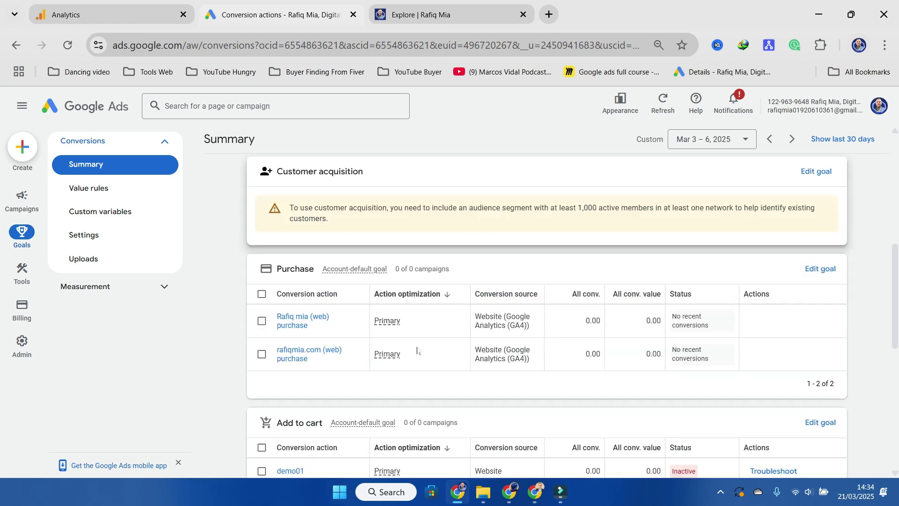
scroll(414, 347, "down", 2)
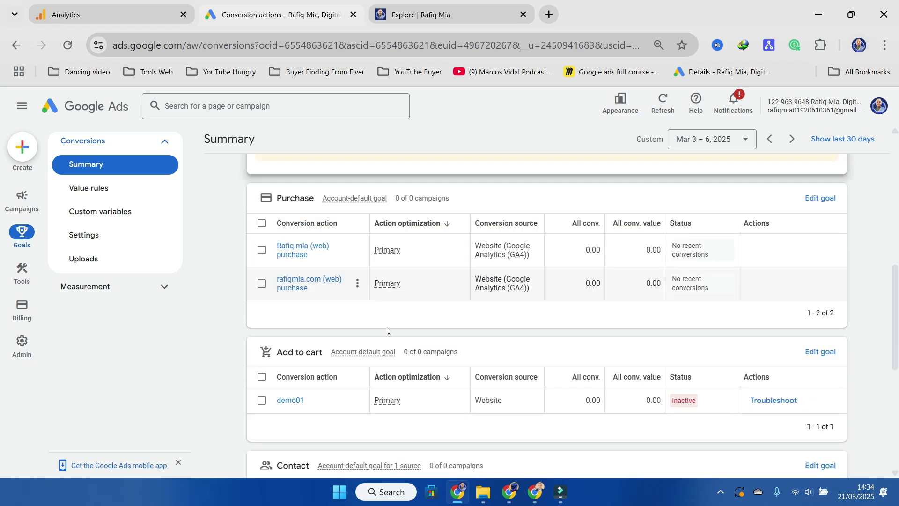
scroll(388, 330, "up", 5)
scroll(466, 429, "down", 3)
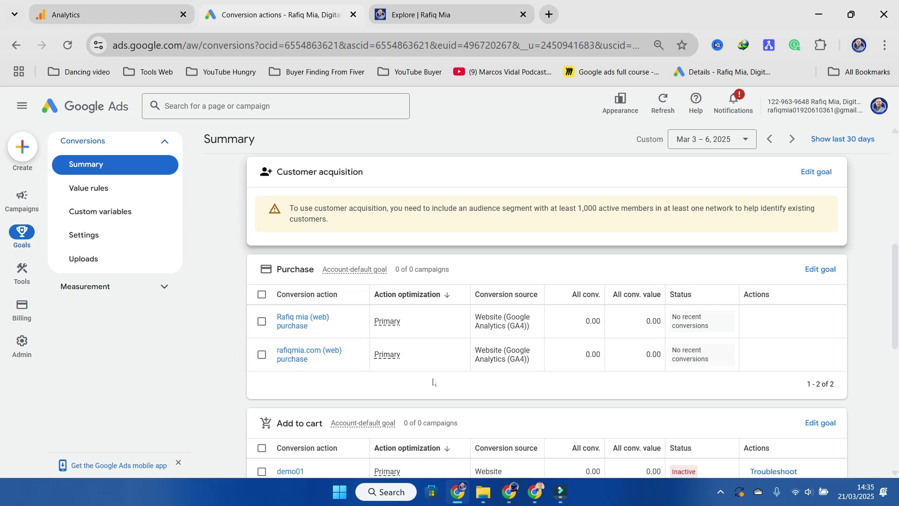
scroll(491, 378, "down", 3)
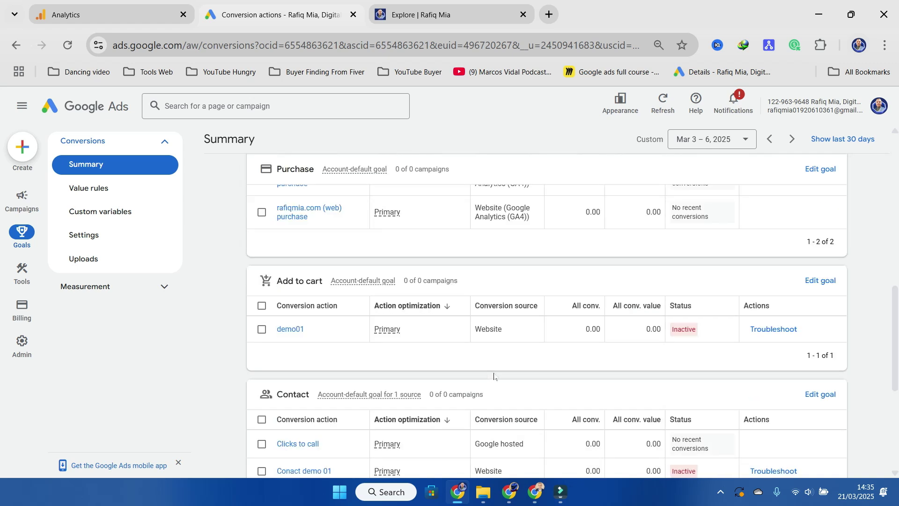
scroll(494, 377, "down", 5)
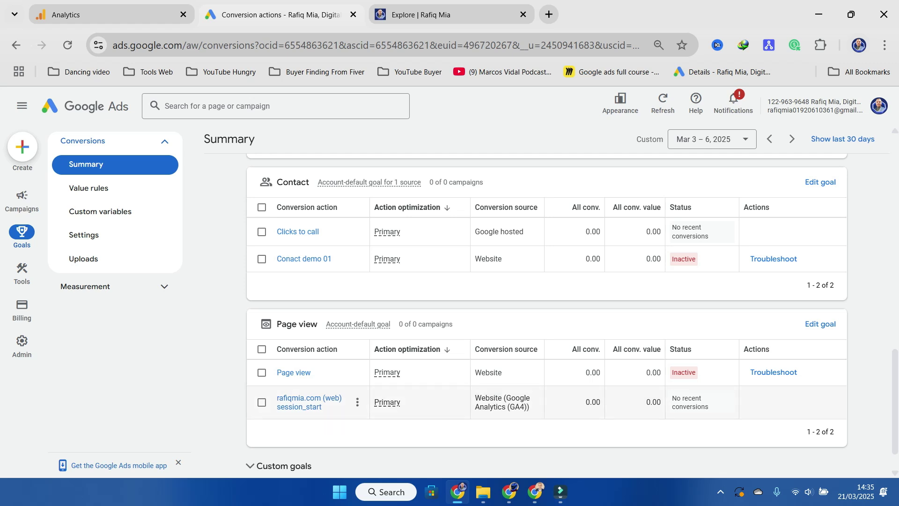
scroll(450, 324, "up", 15)
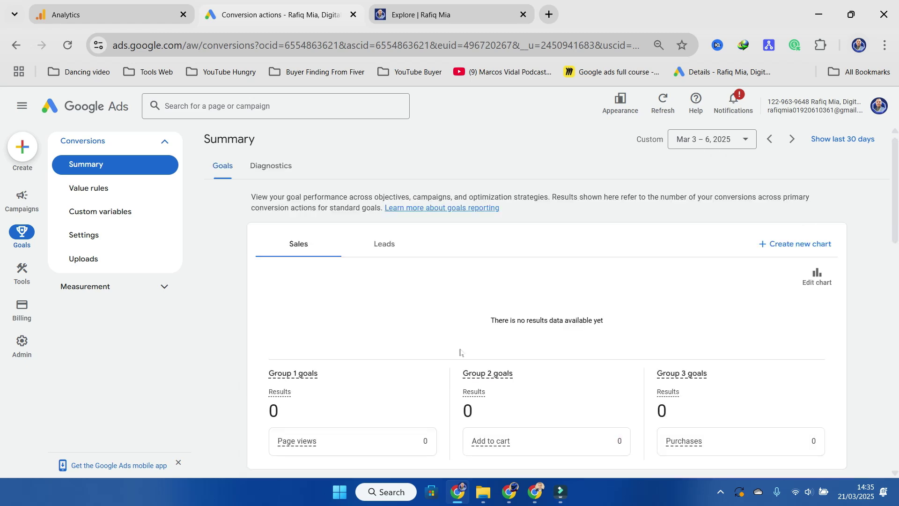